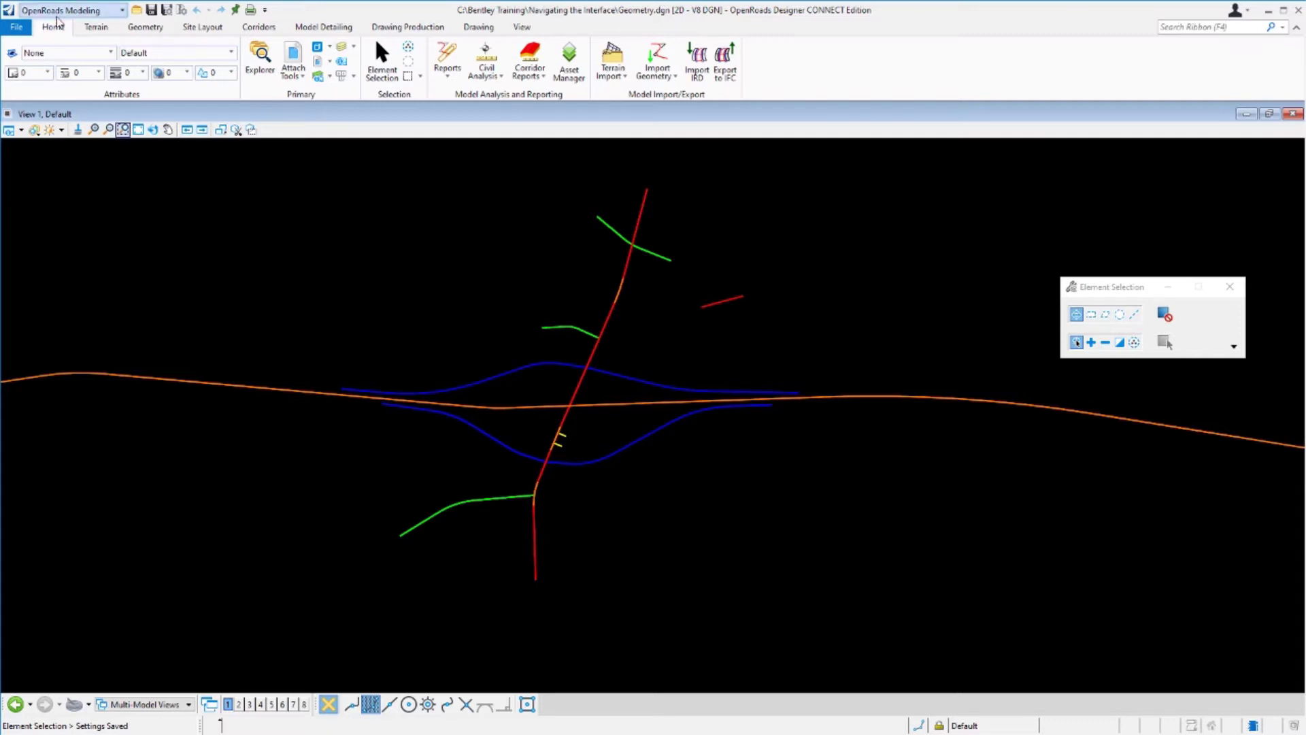
Step: Open the element Properties window and dock it on the left beside the drawing view
left_click(345, 64)
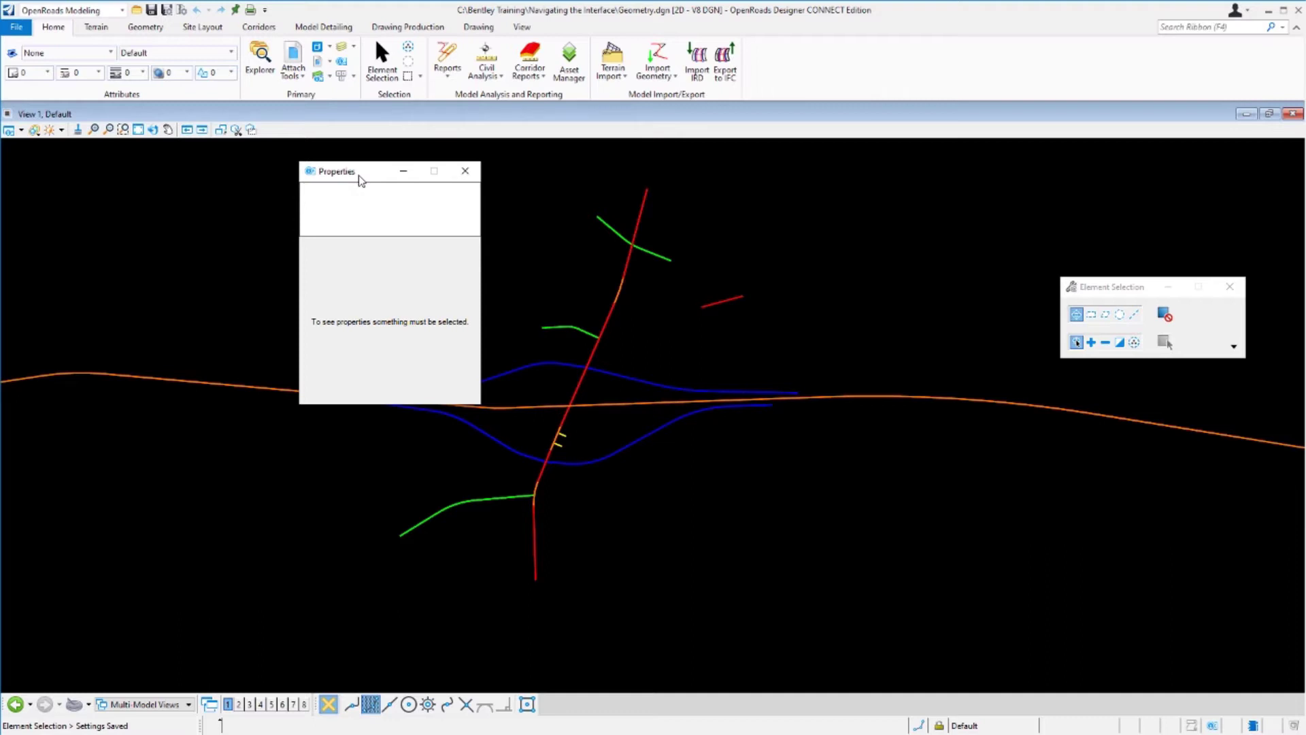
left_click_drag(345, 175, 283, 244)
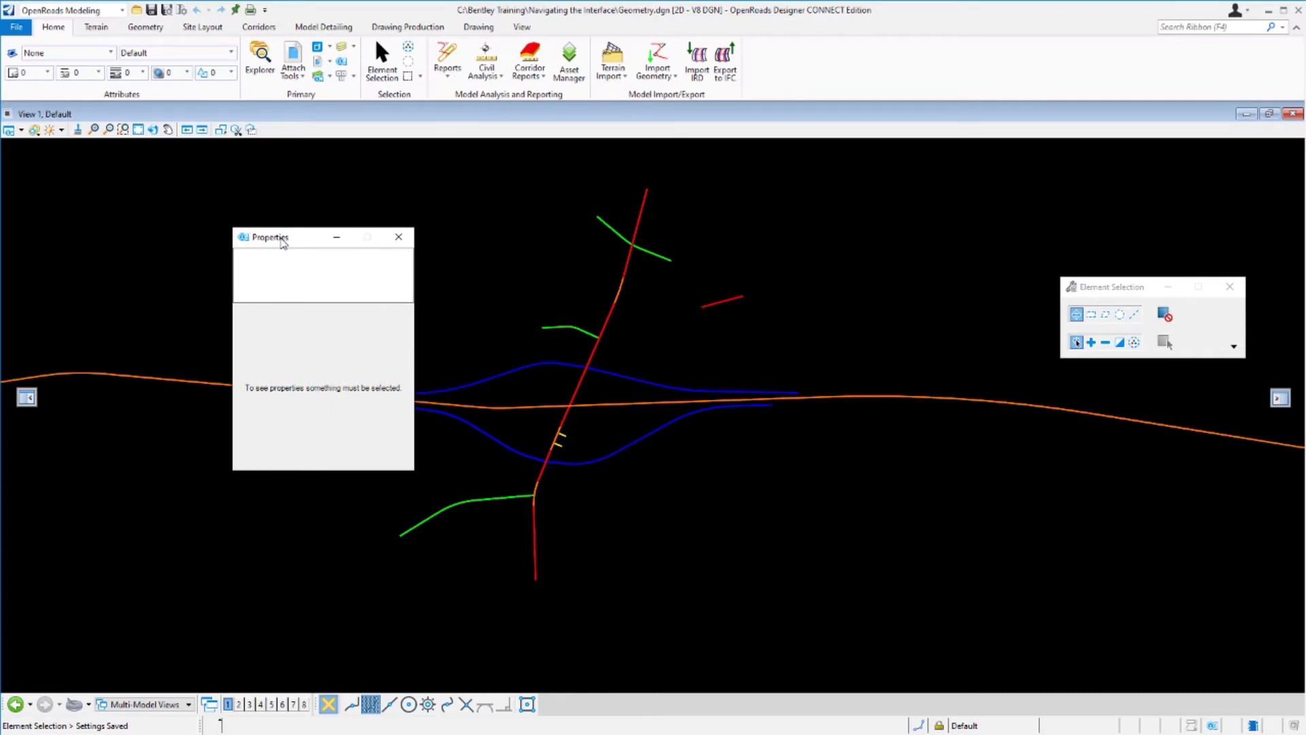
left_click_drag(283, 243, 32, 402)
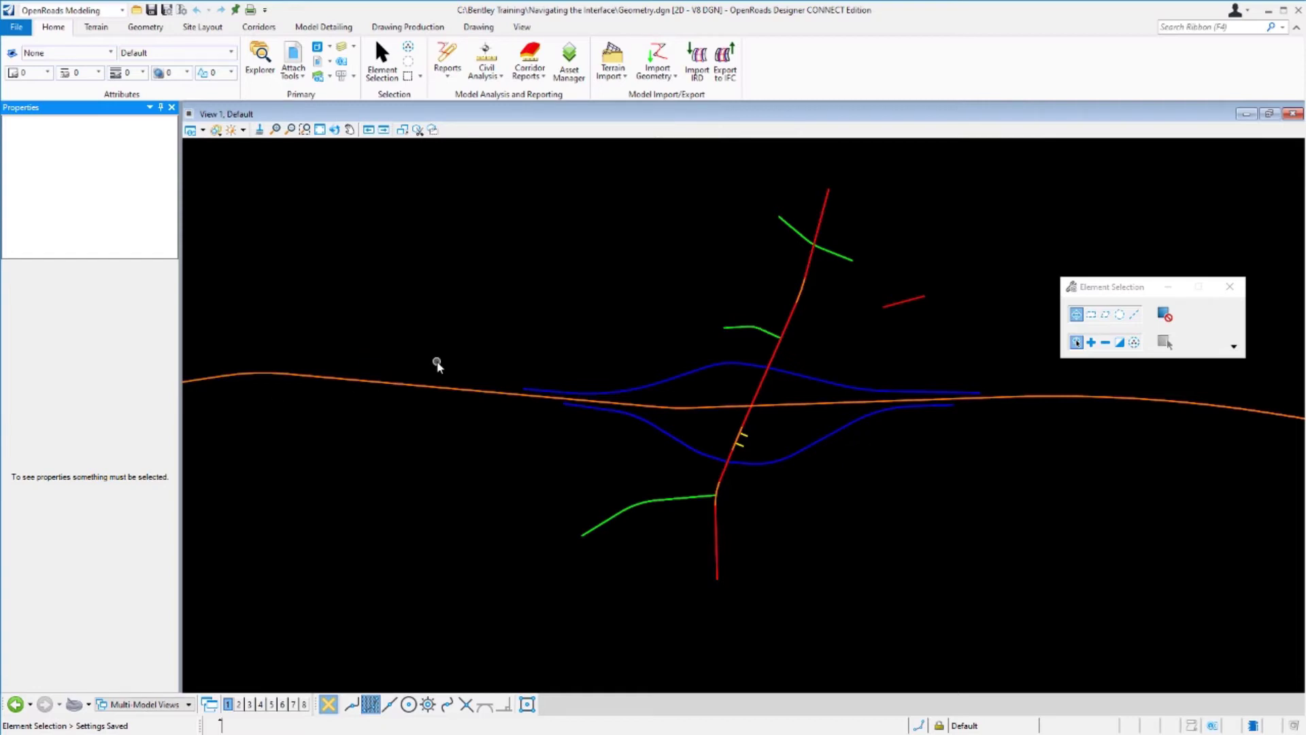
Step: Select the Route97 alignment and its Complex Element entry in Properties
left_click(461, 393)
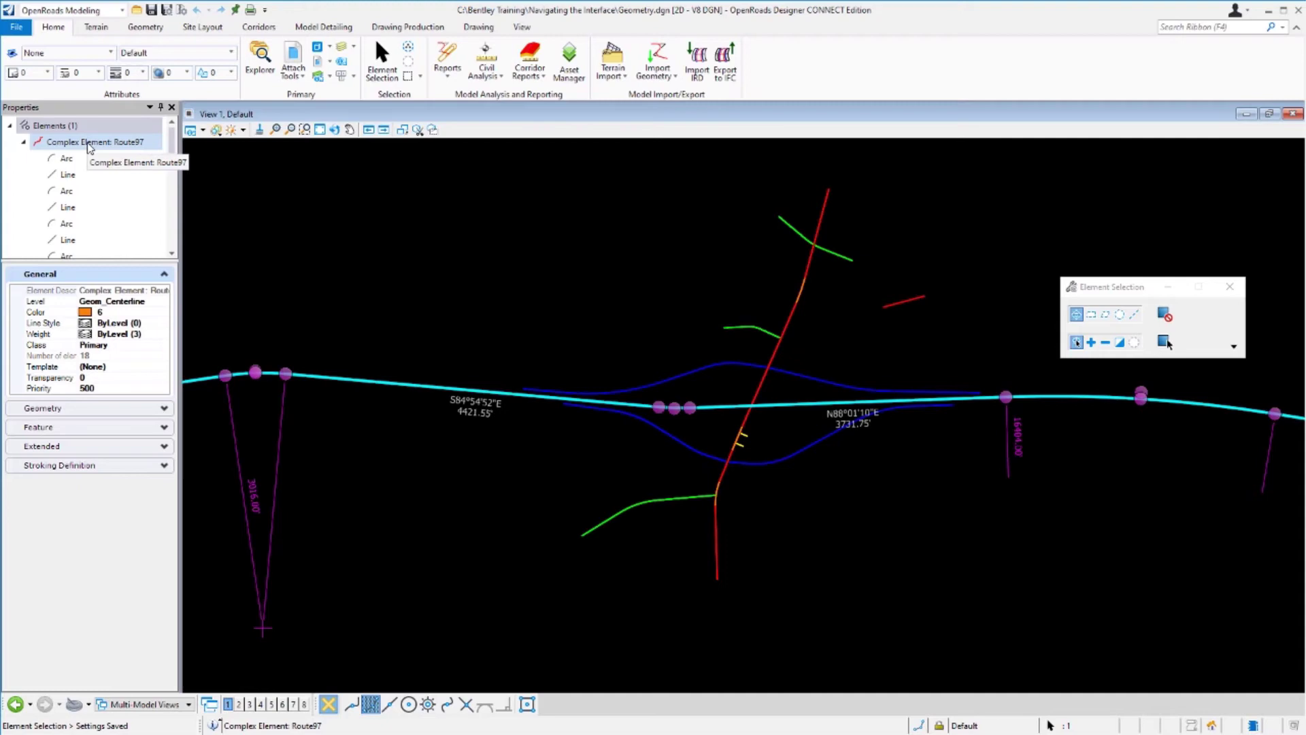
left_click(90, 144)
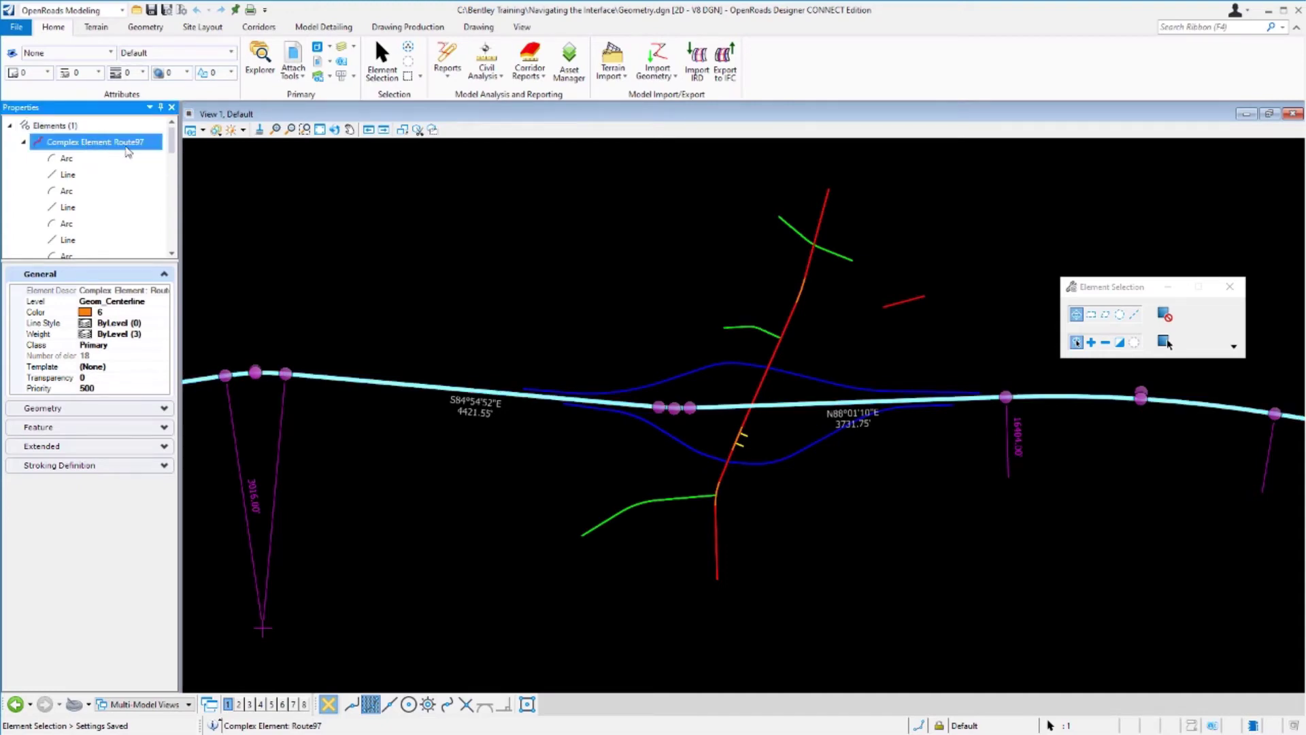
scroll(91, 190, "down", 1)
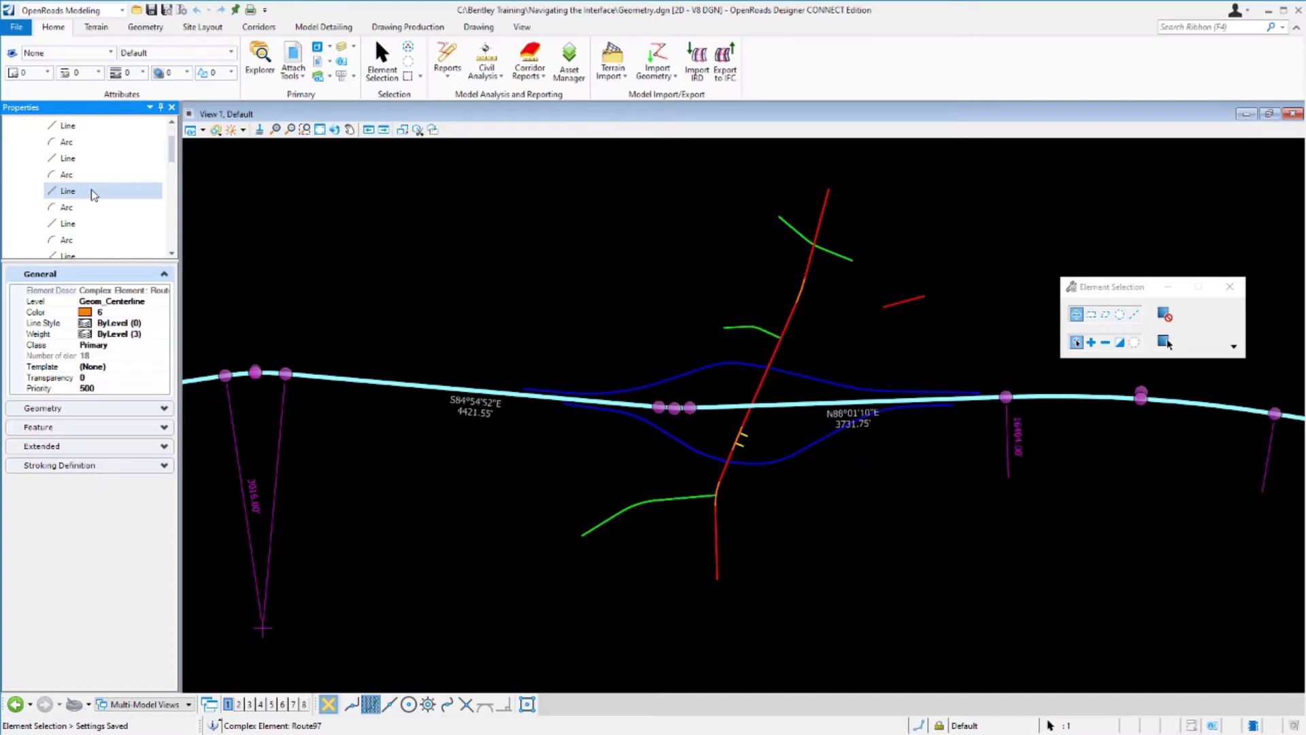
scroll(91, 190, "down", 5)
scroll(91, 190, "up", 8)
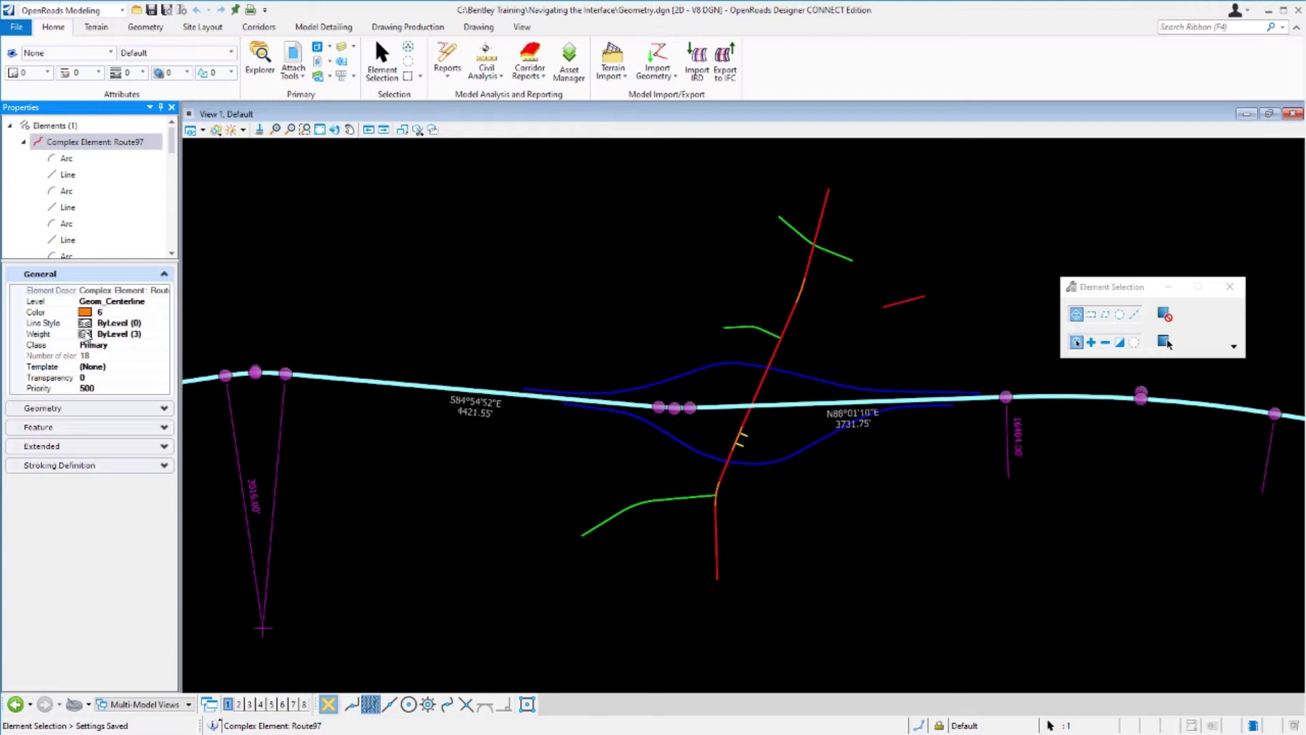
Step: Expand Route97's Geometry, Feature, Extended and Stroking Definition property groups
left_click(164, 407)
left_click(124, 424)
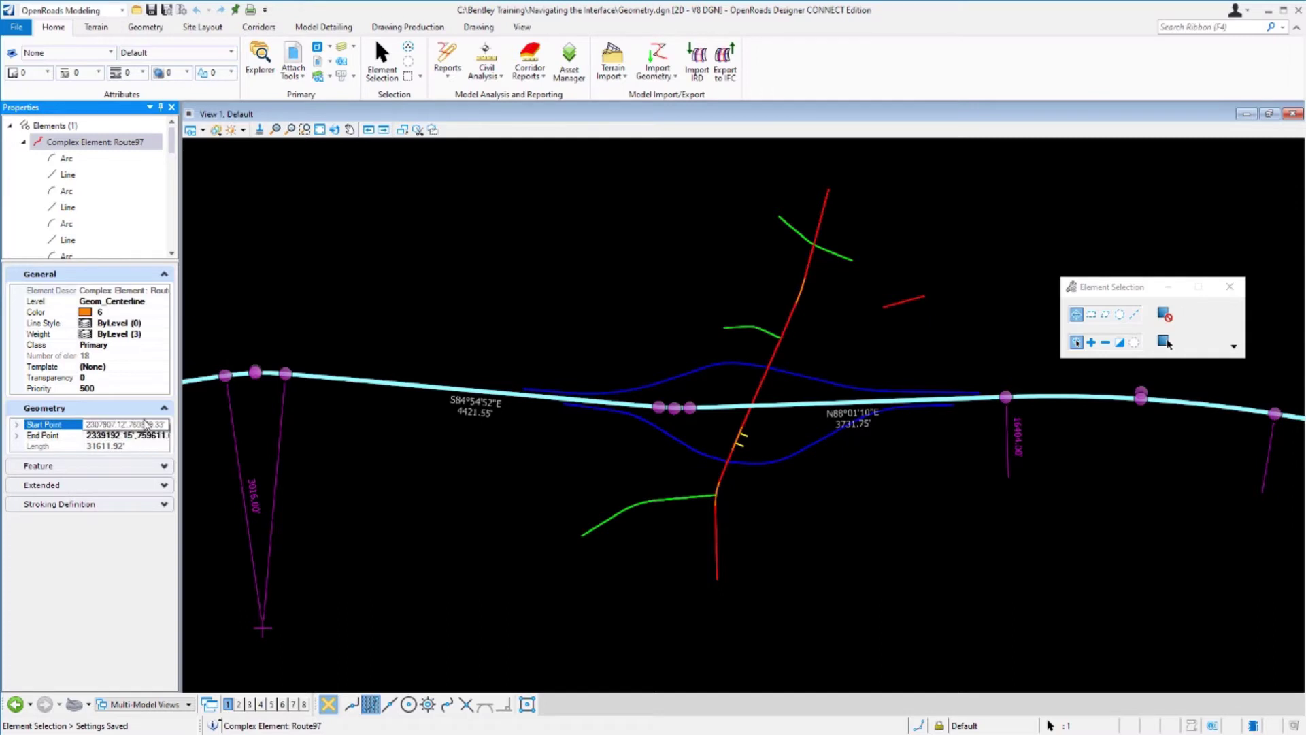
left_click(164, 466)
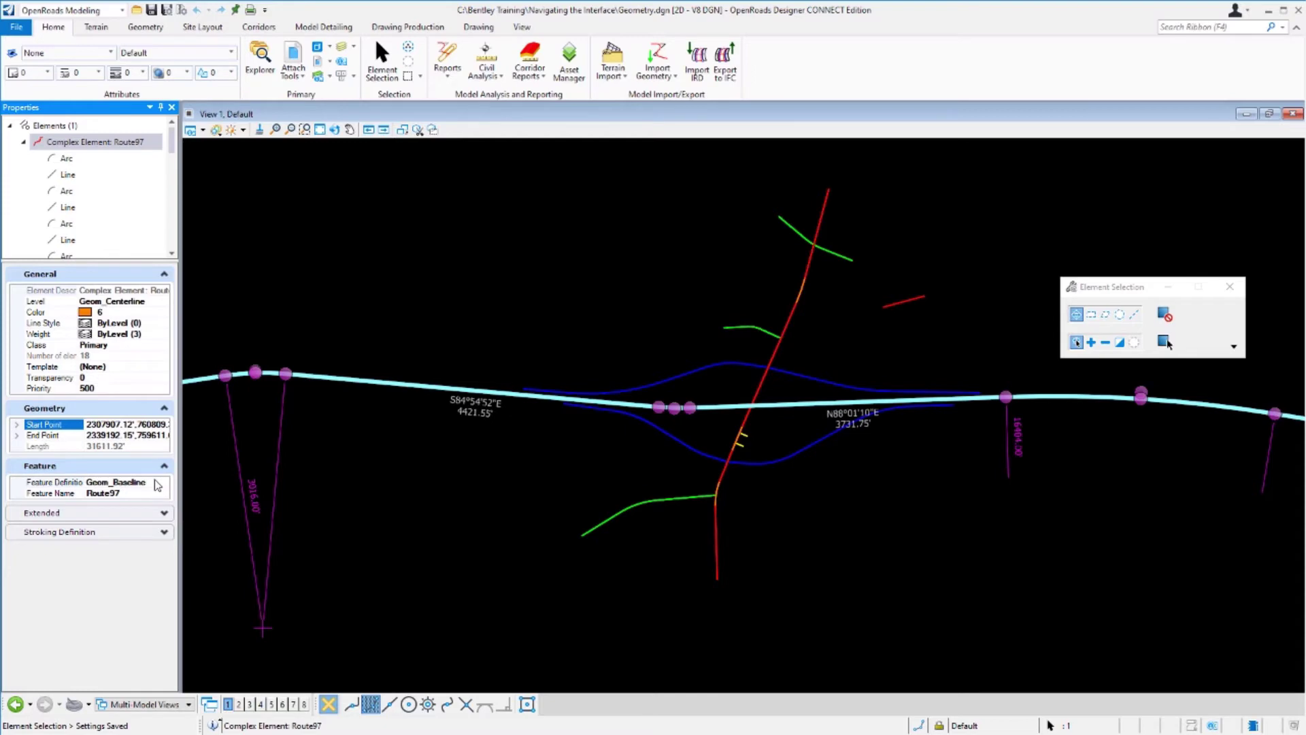
left_click(157, 495)
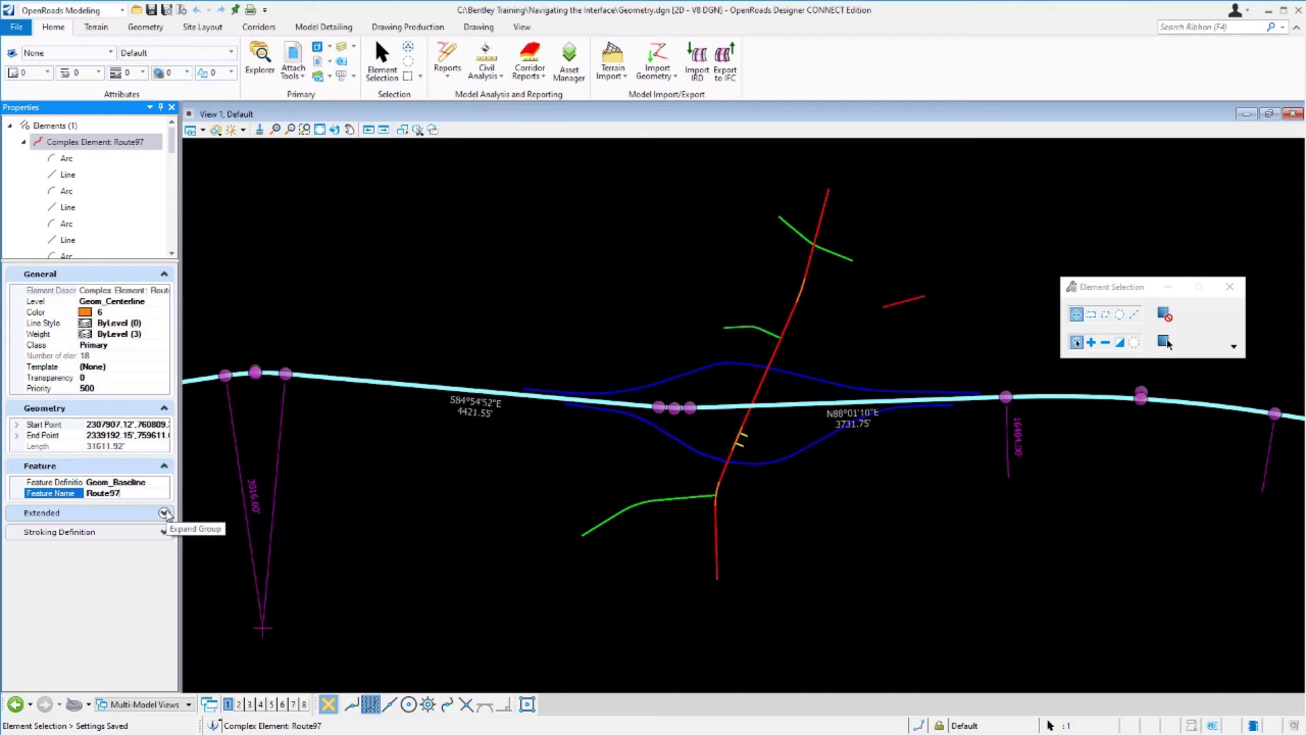
left_click(165, 513)
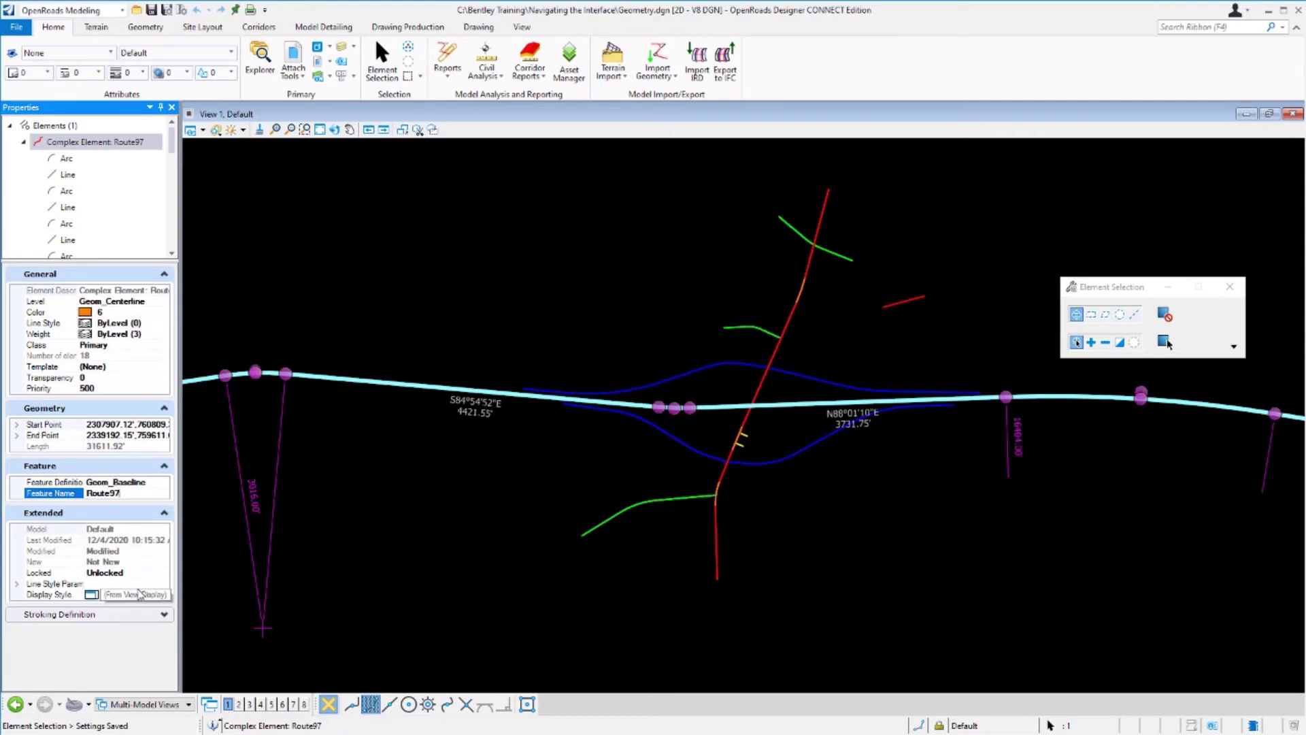
left_click(164, 614)
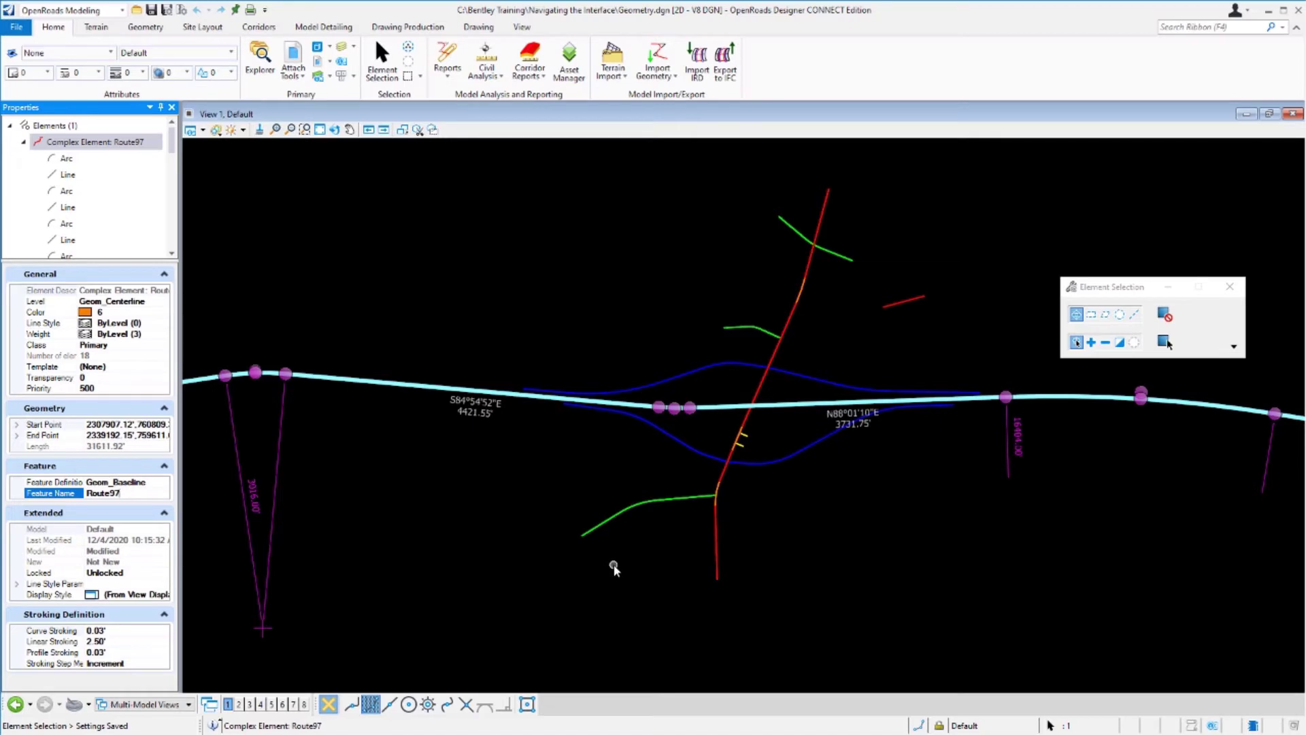
Step: Show the LondonRd complex element's properties, then deselect it by clicking empty view space
left_click(716, 541)
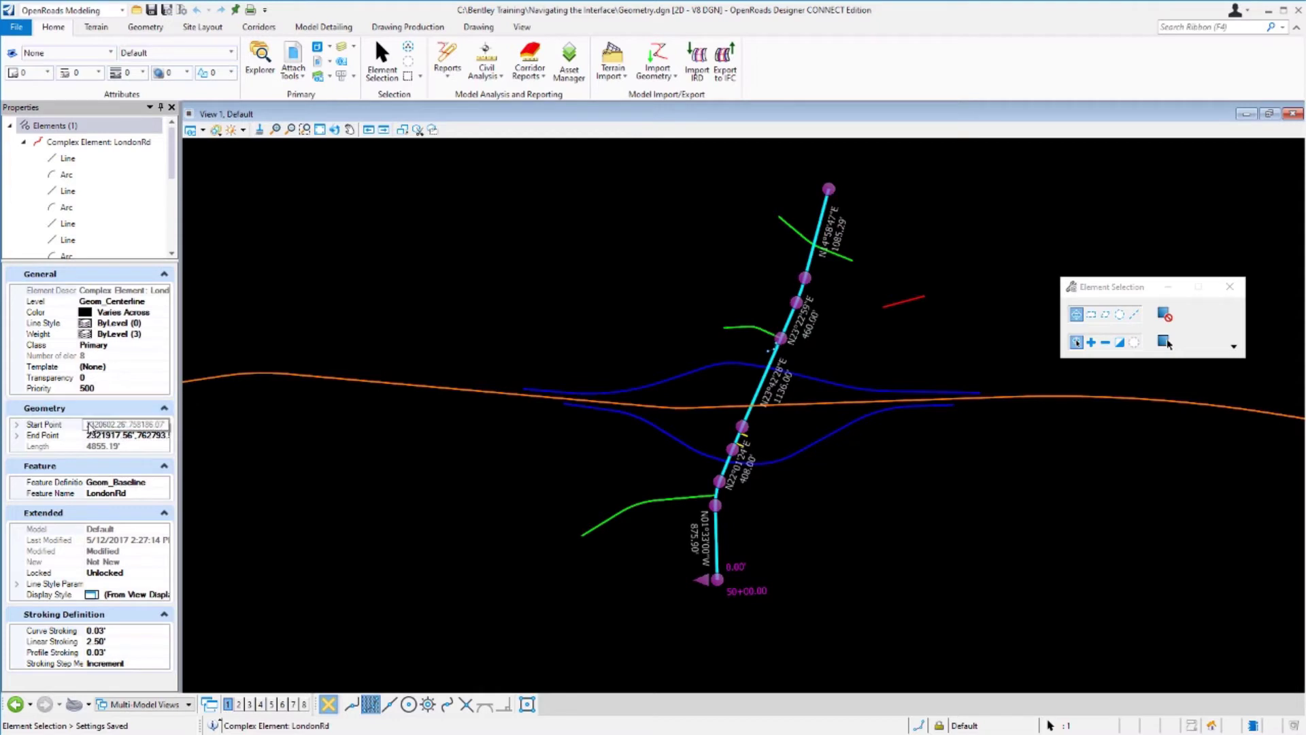
left_click(107, 145)
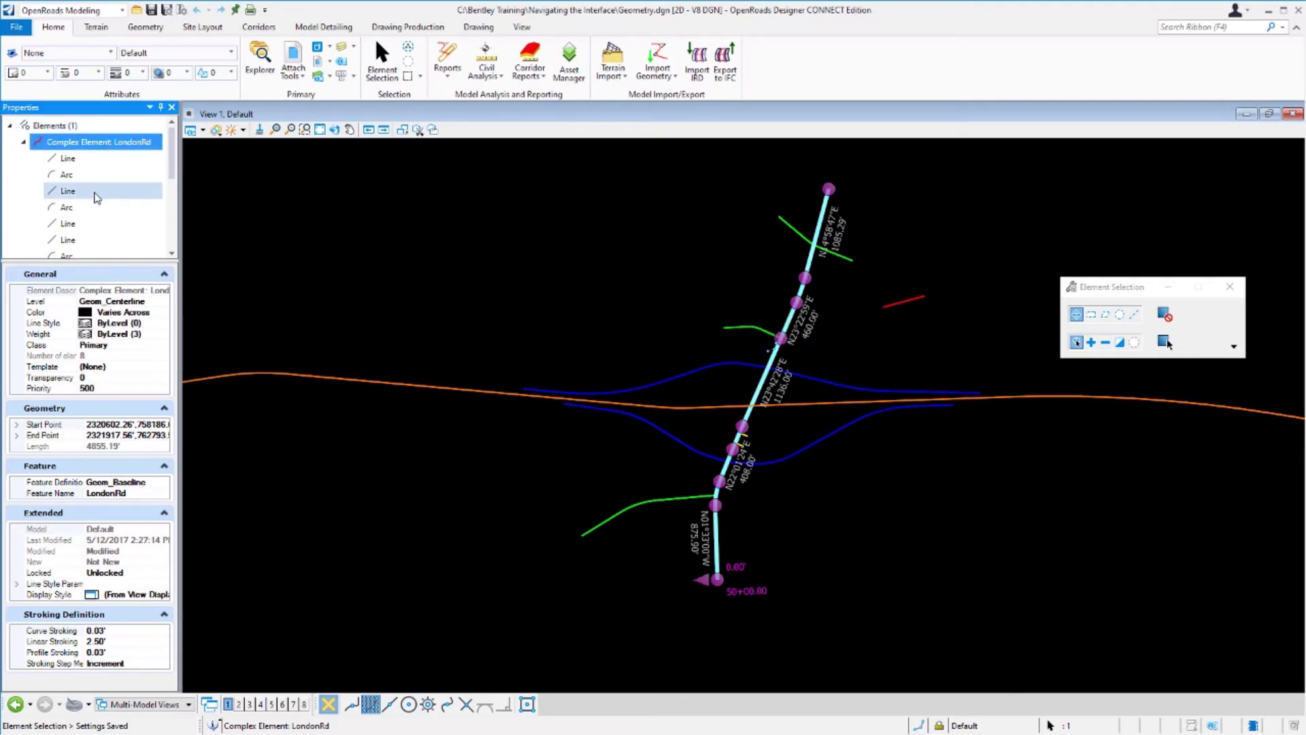
scroll(96, 198, "down", 5)
scroll(96, 197, "up", 5)
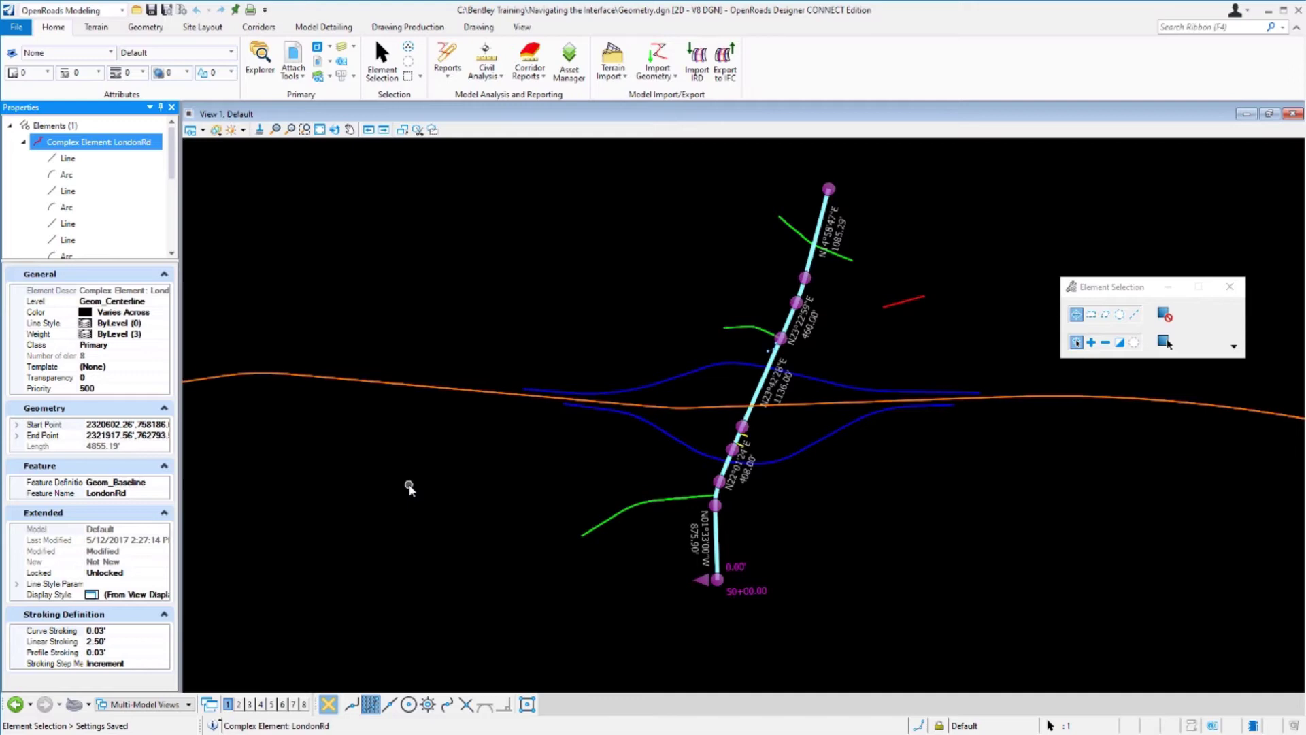
left_click(541, 469)
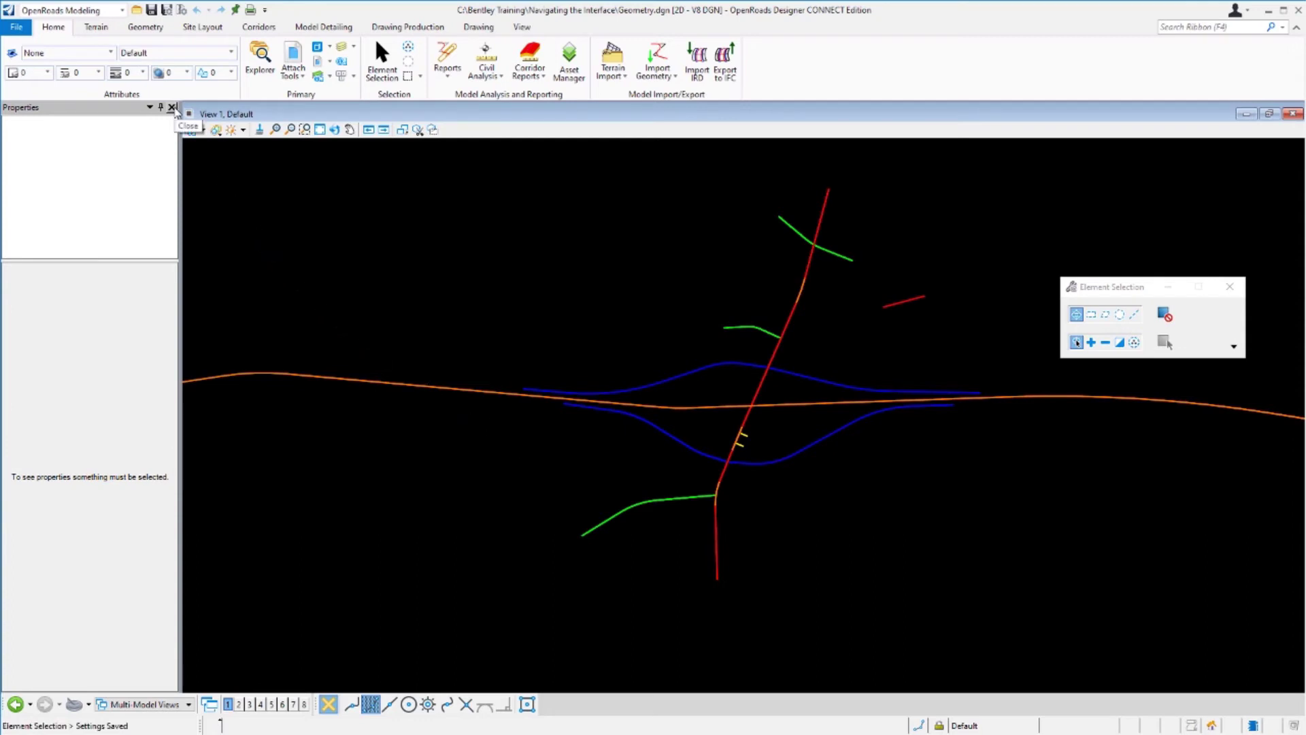
Step: Close the Properties panel and start the Rotate View tool
left_click(172, 107)
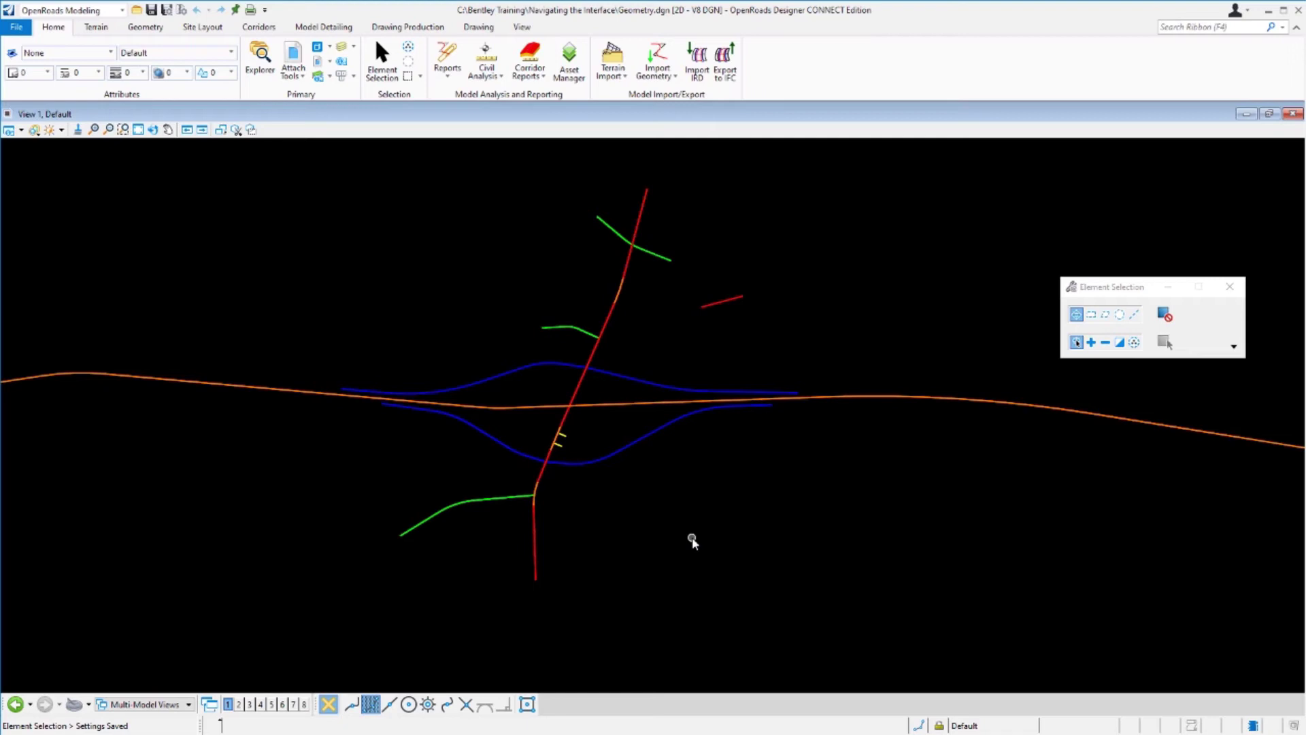
left_click(153, 130)
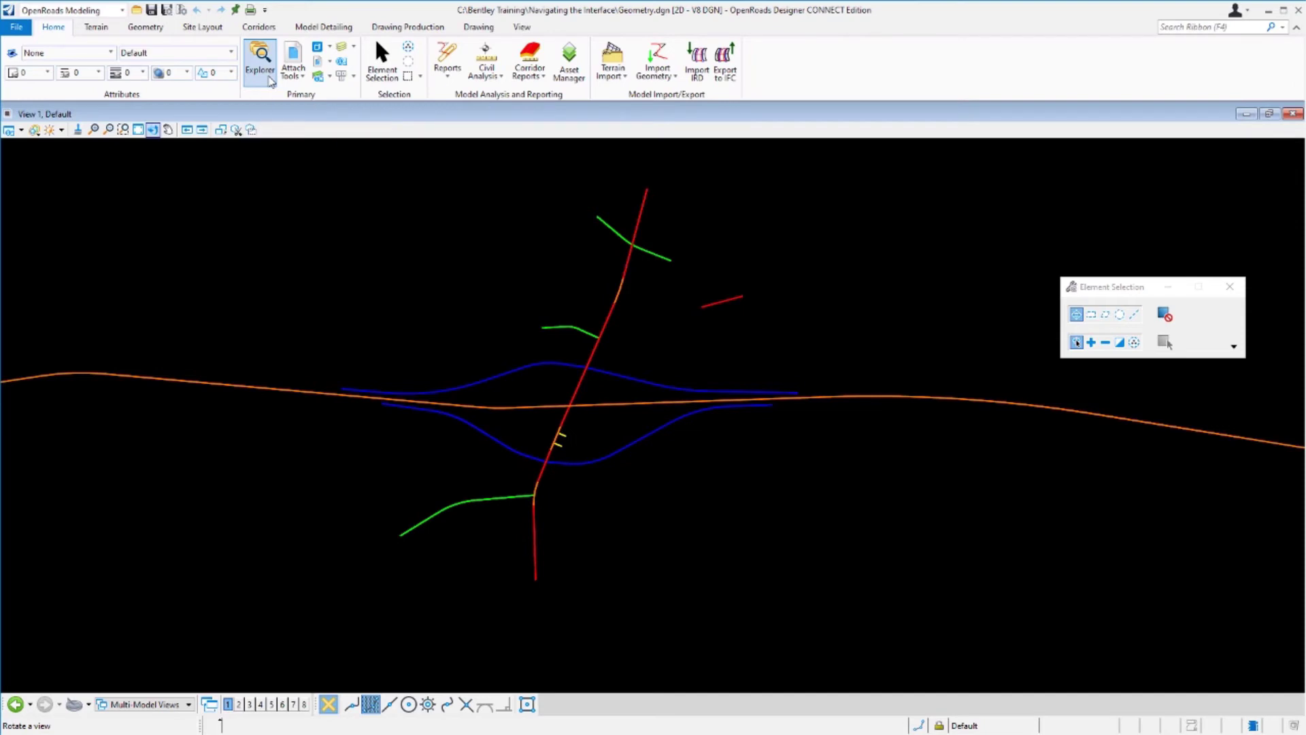
Step: In Explorer, expand OpenRoads Model and Geometry.dgn (Default) to list its civil categories
left_click(262, 65)
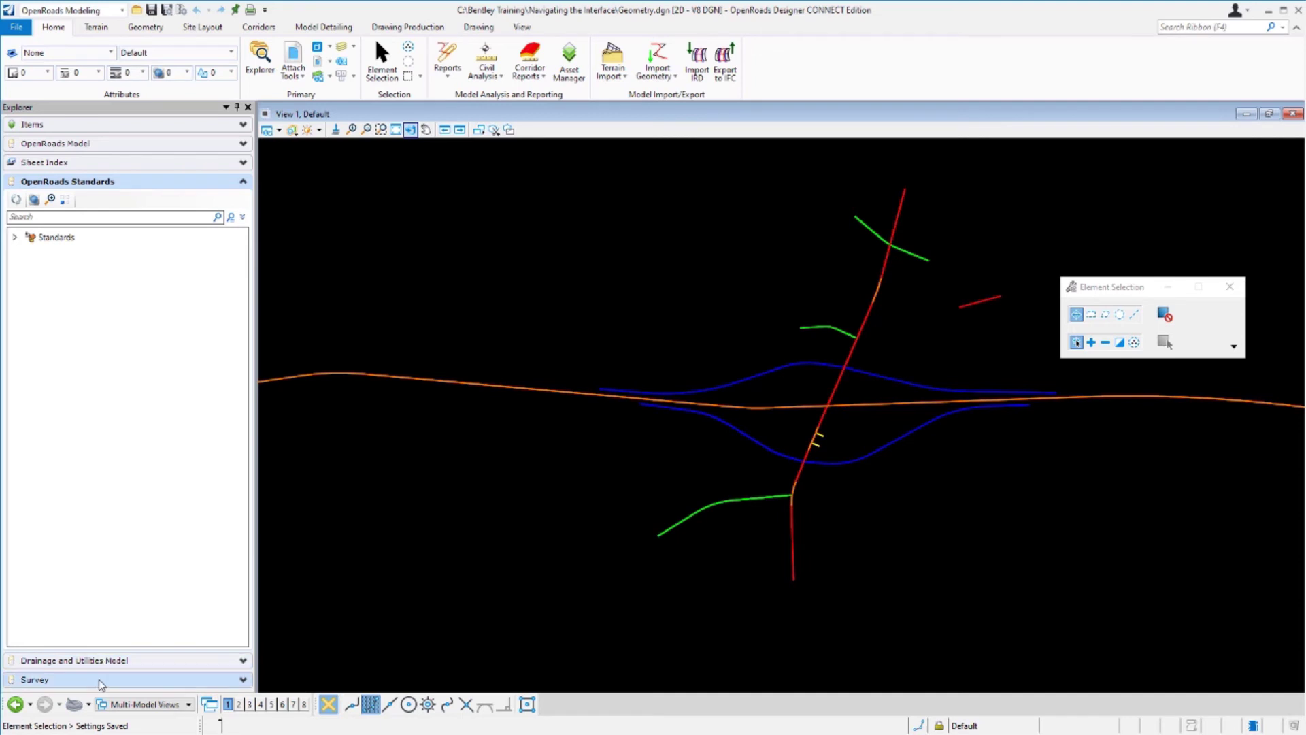
left_click(243, 144)
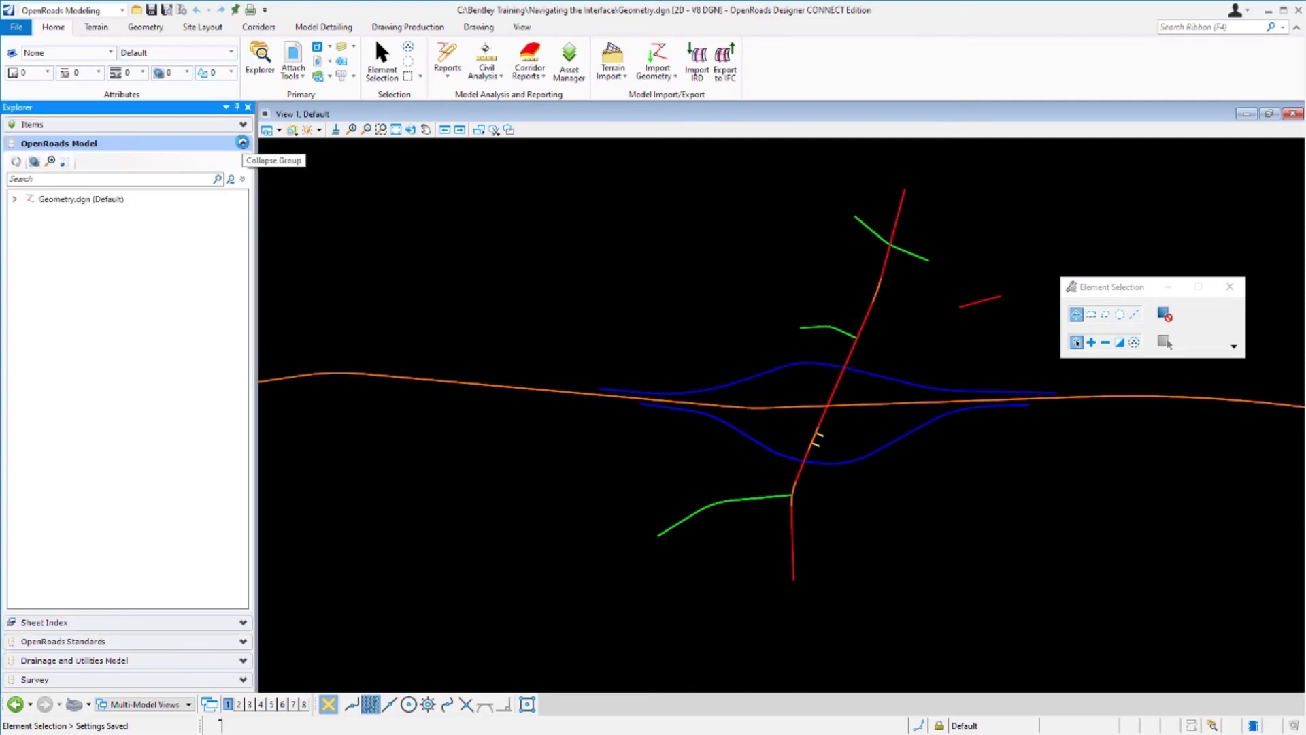
left_click(63, 200)
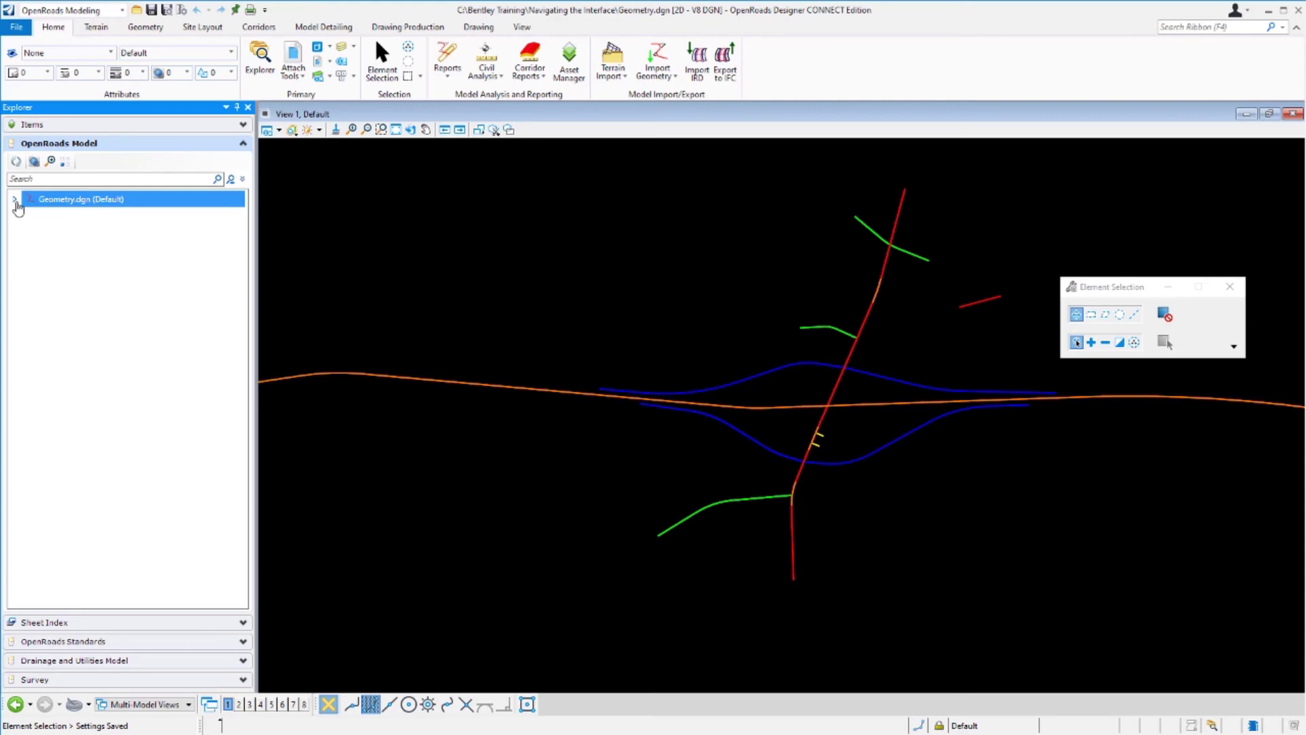
left_click(15, 199)
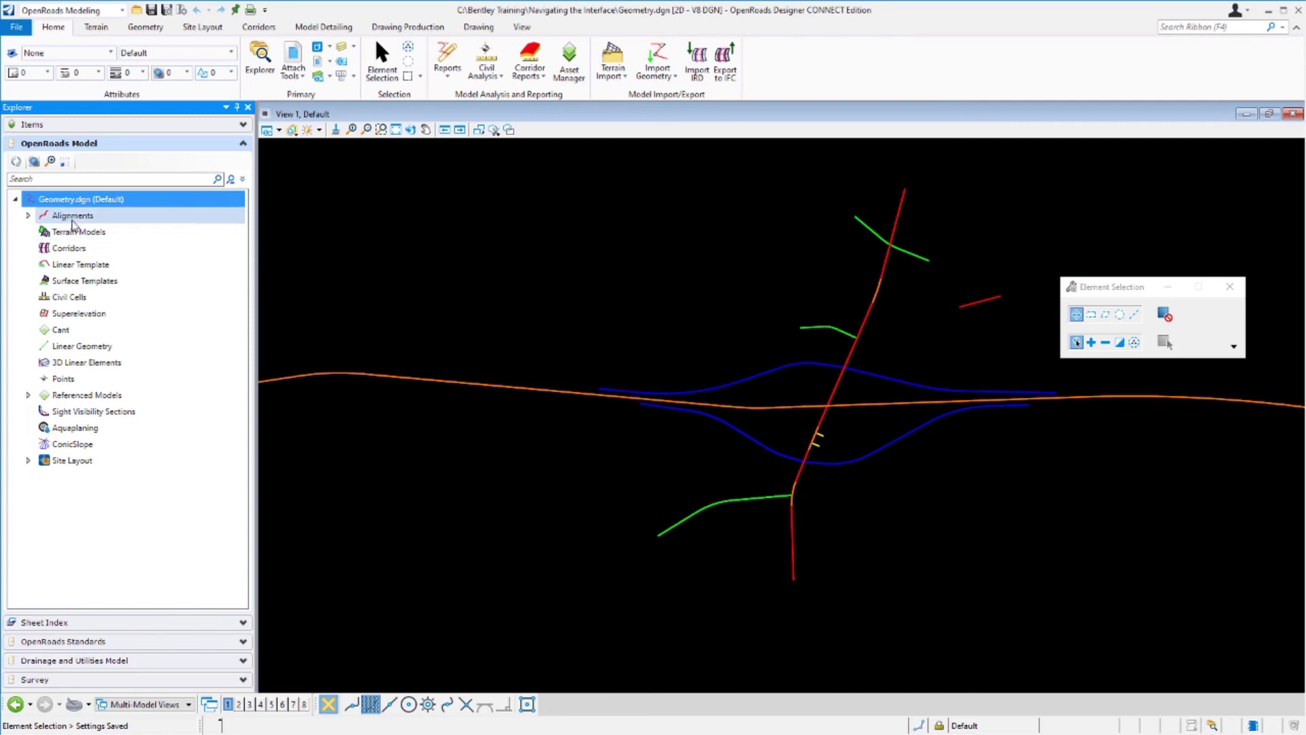
Step: Expand Alignments and its Geom_Baseline group to list the baseline elements
left_click(72, 219)
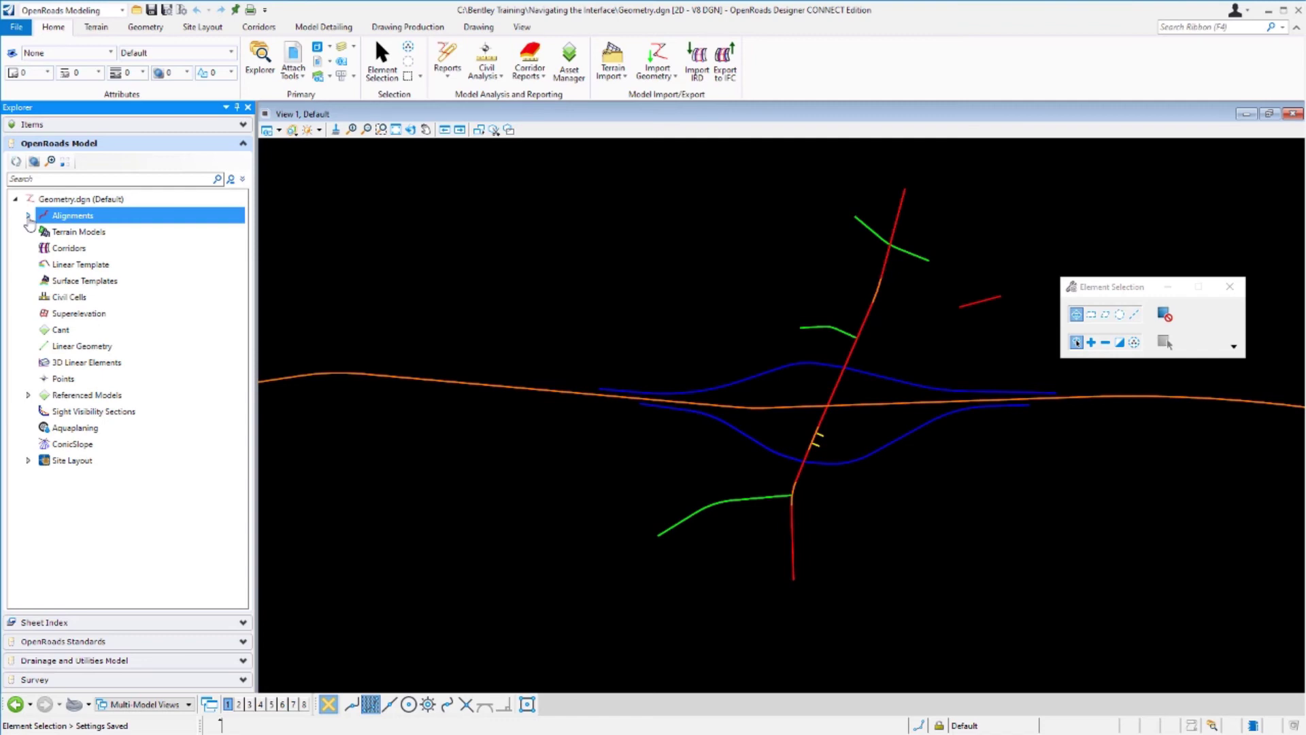
left_click(28, 216)
left_click(101, 233)
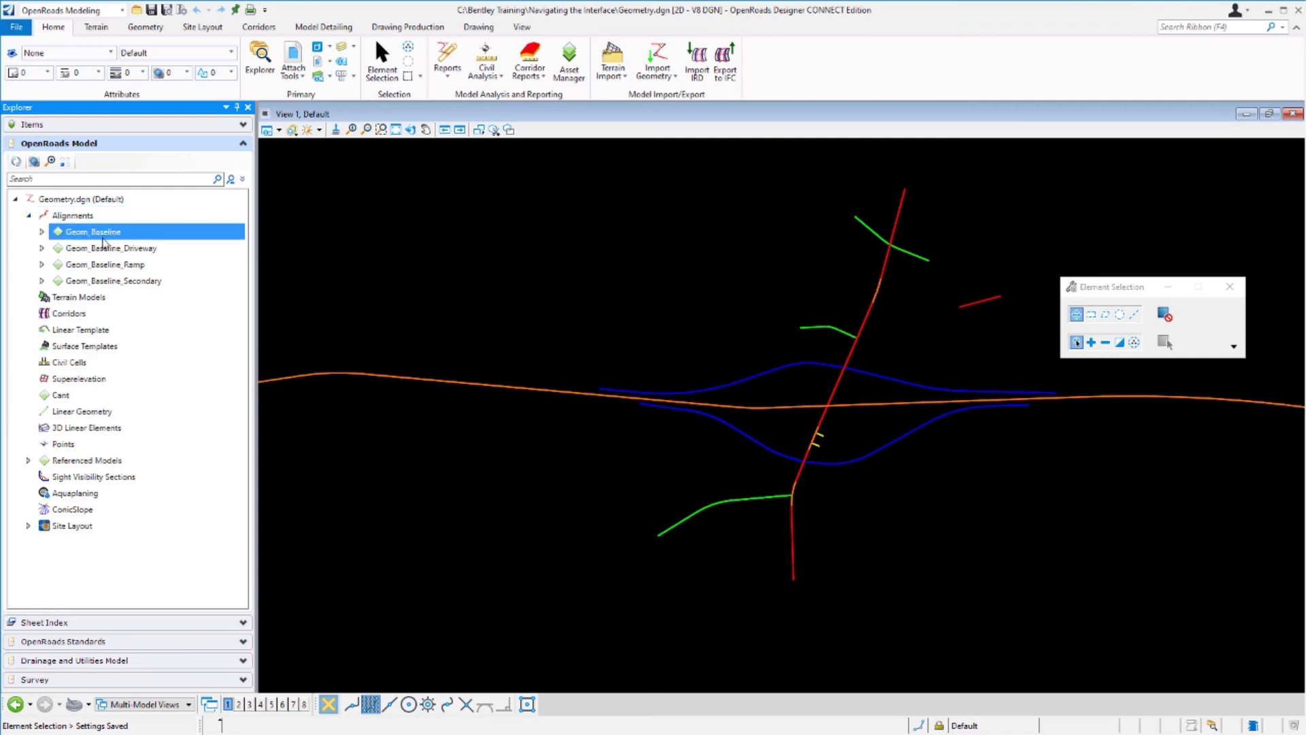
left_click(102, 249)
left_click(102, 266)
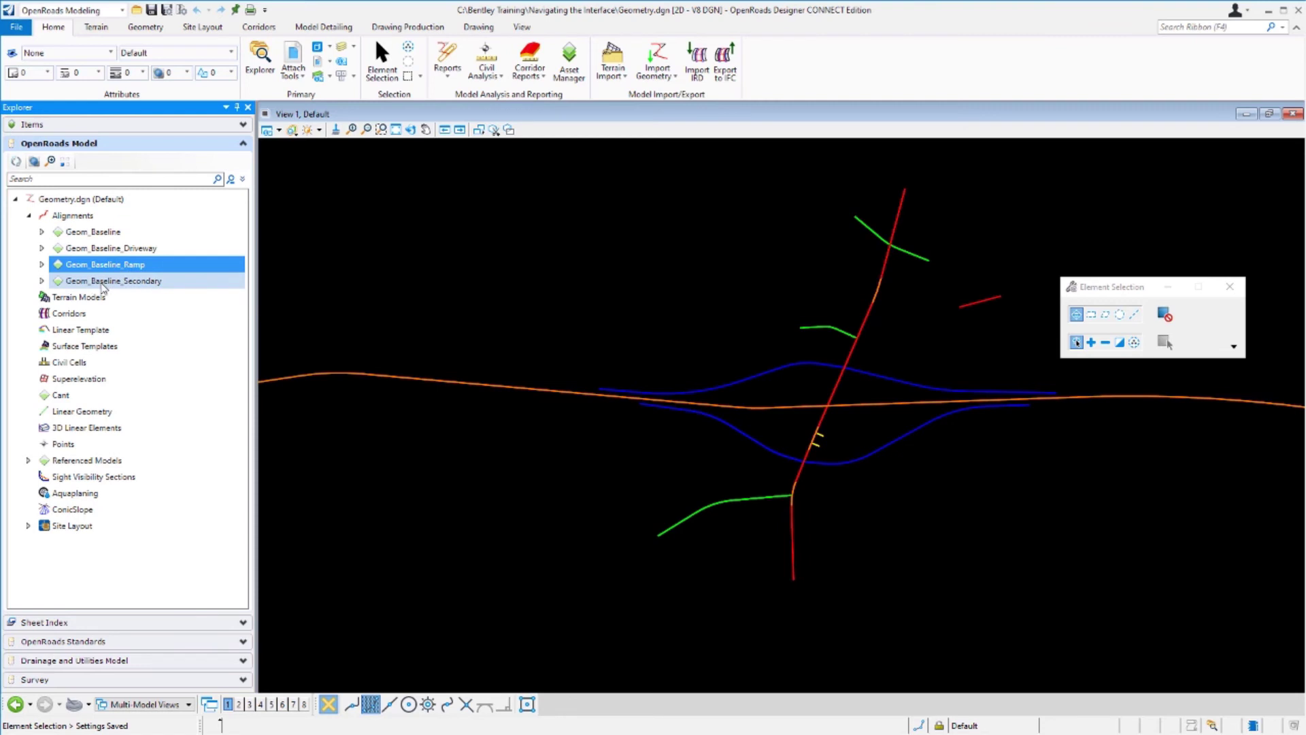
left_click(102, 282)
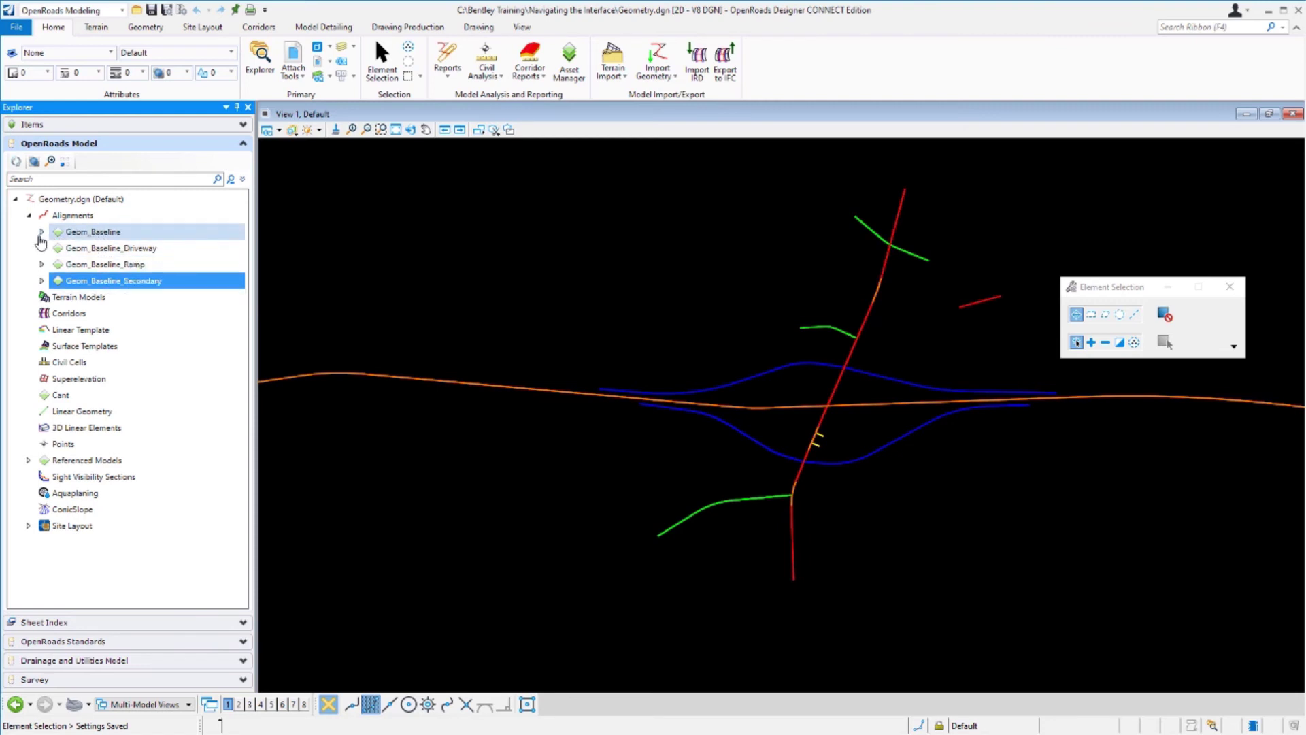
left_click(41, 233)
Step: Highlight LondonRd and Route97 in the view and bring up Route97's context menu
left_click(127, 249)
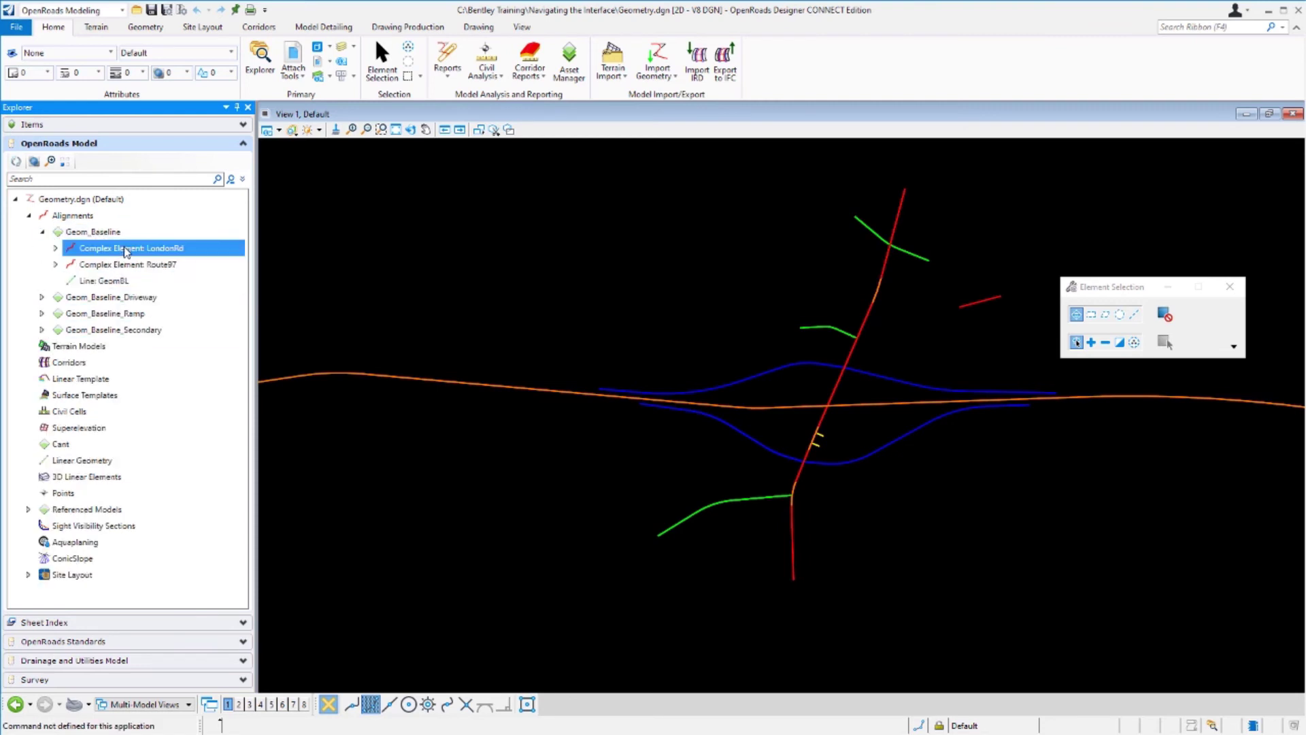
left_click(129, 265)
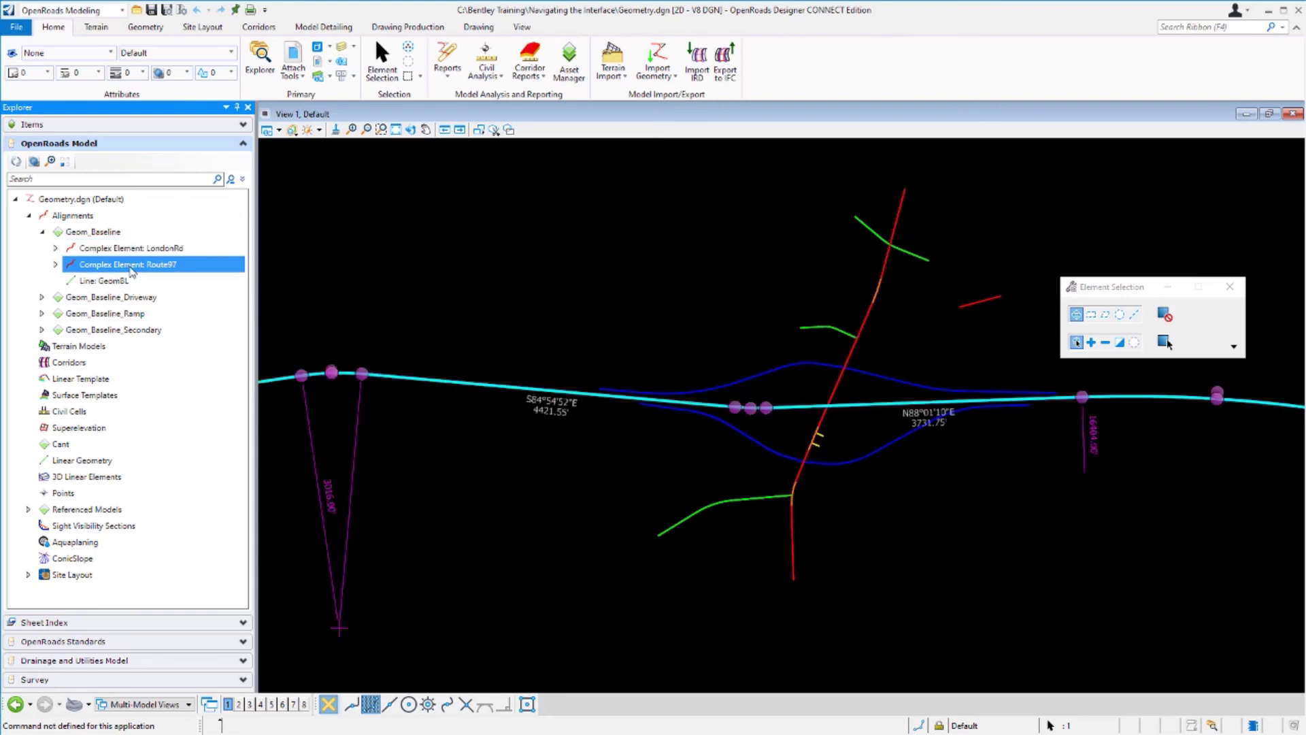
left_click(131, 250)
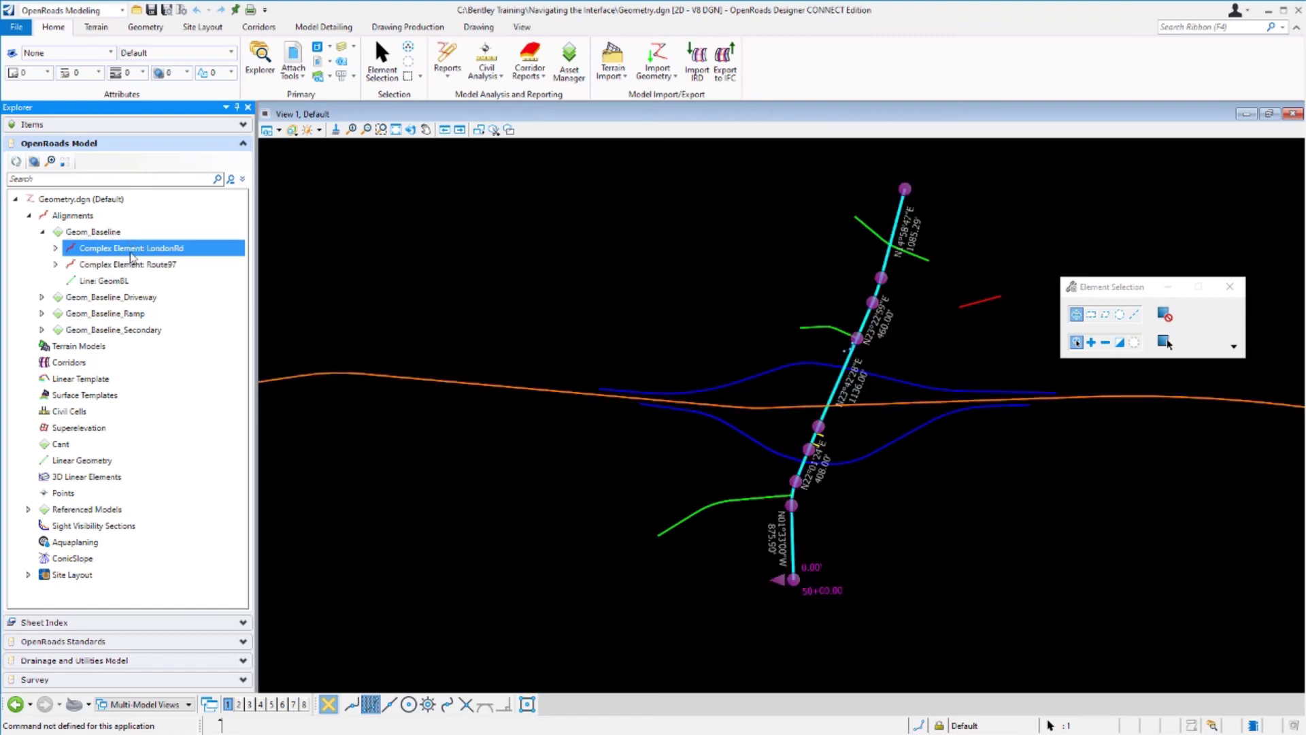
left_click(155, 266)
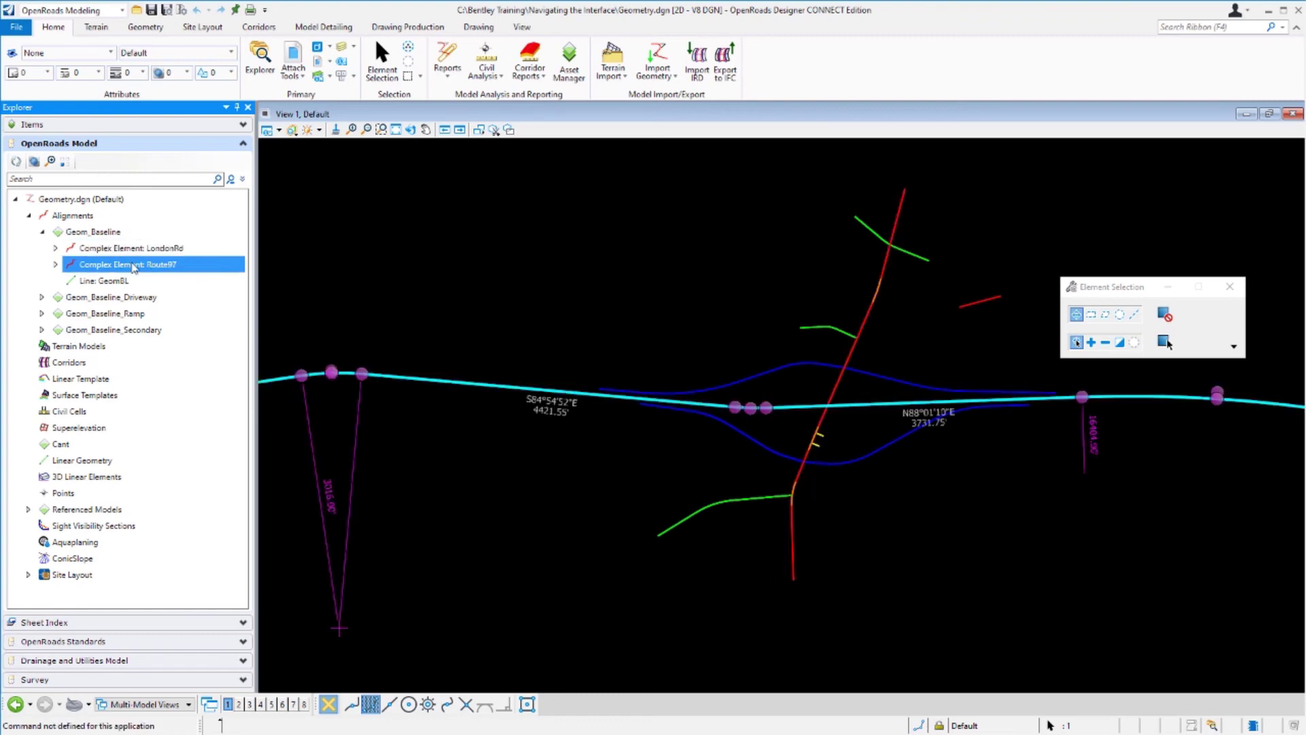
right_click(160, 271)
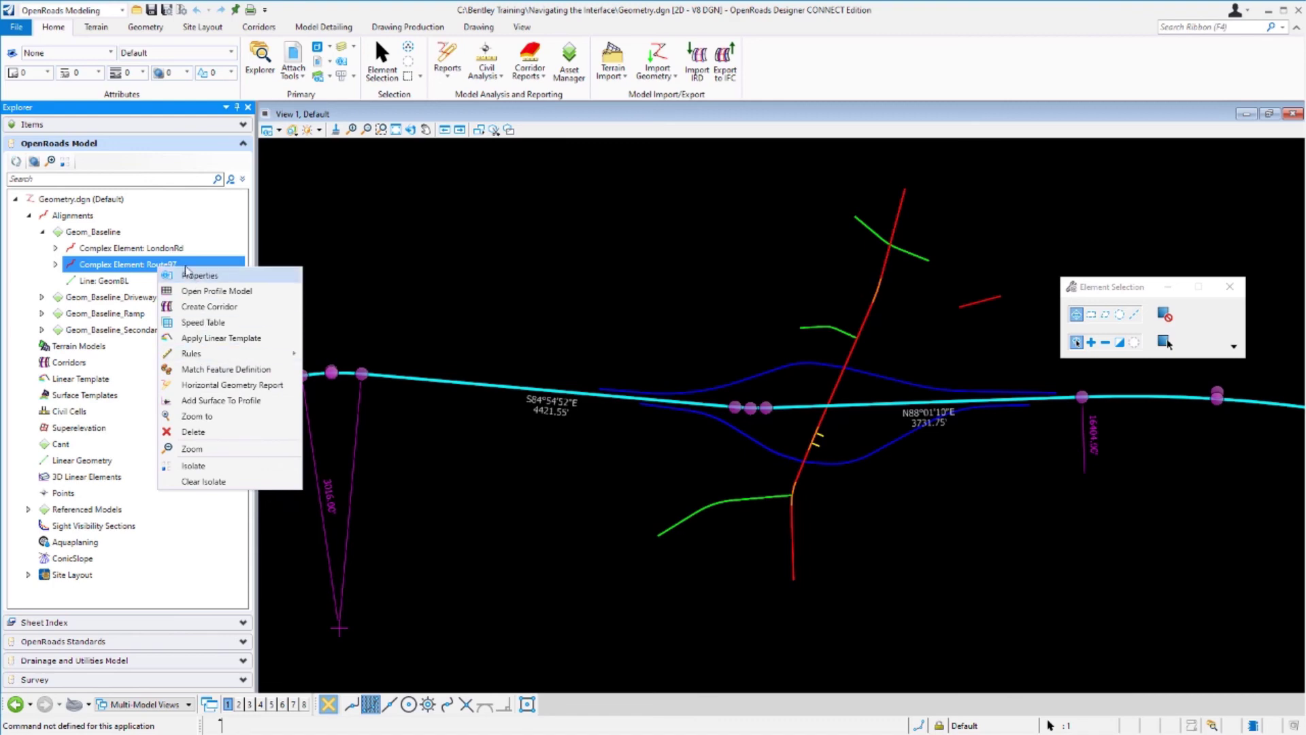
Step: Expand Geom_Baseline_Driveway and Geom_Baseline_Ramp, highlighting the GeomDW and GeomDW1 lines
left_click(142, 250)
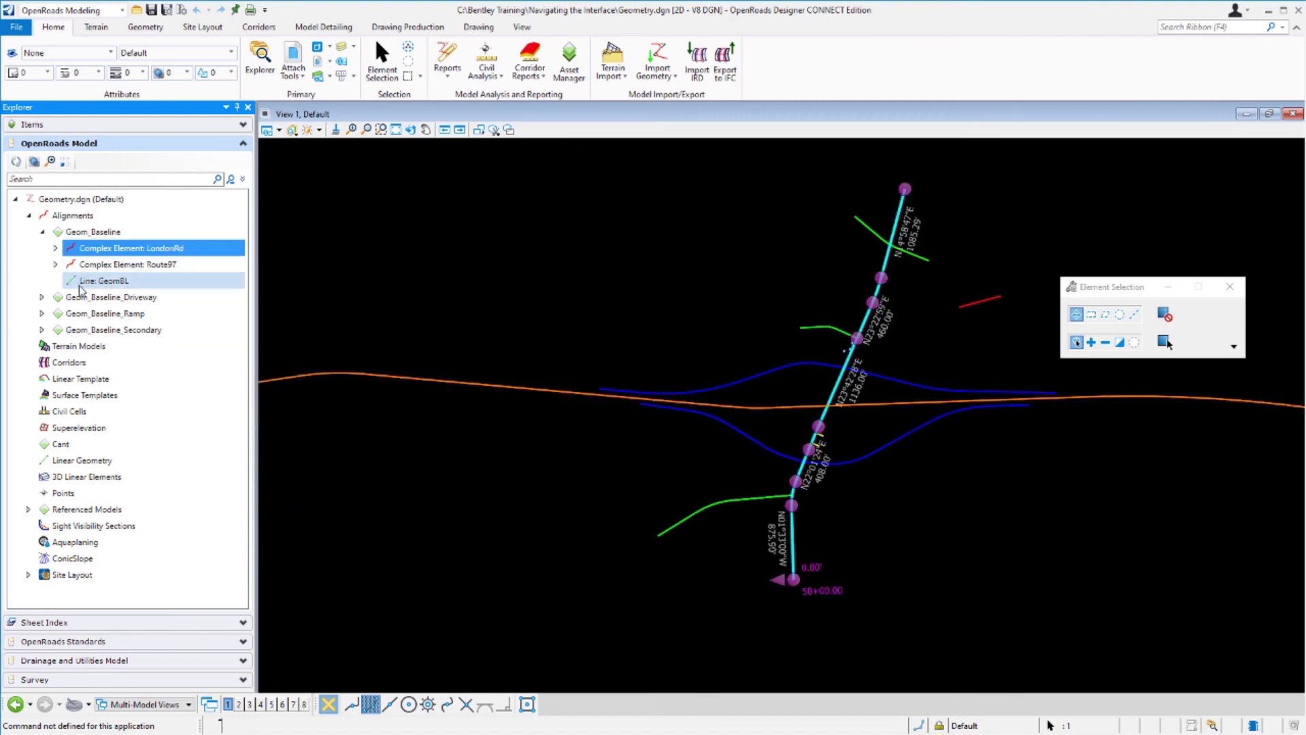
left_click(42, 298)
left_click(102, 313)
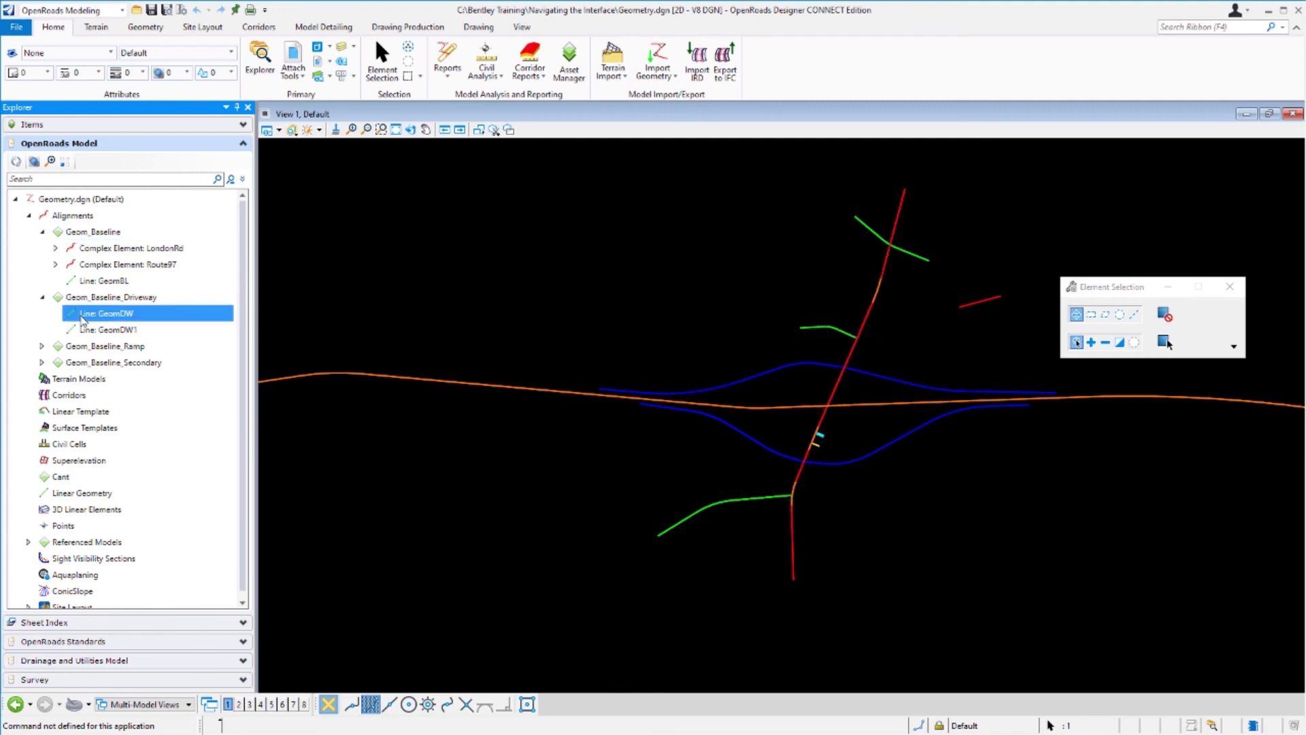
left_click(103, 330)
left_click(100, 362)
left_click(102, 345)
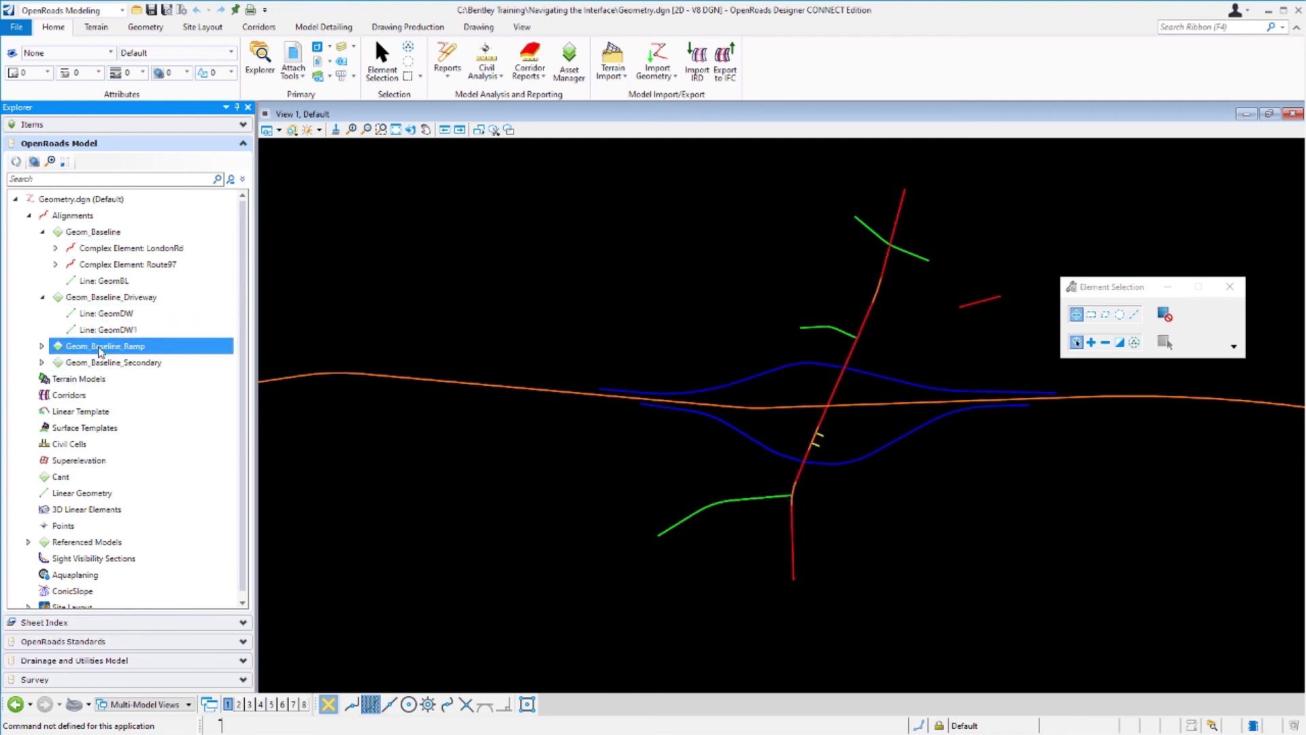
left_click(42, 346)
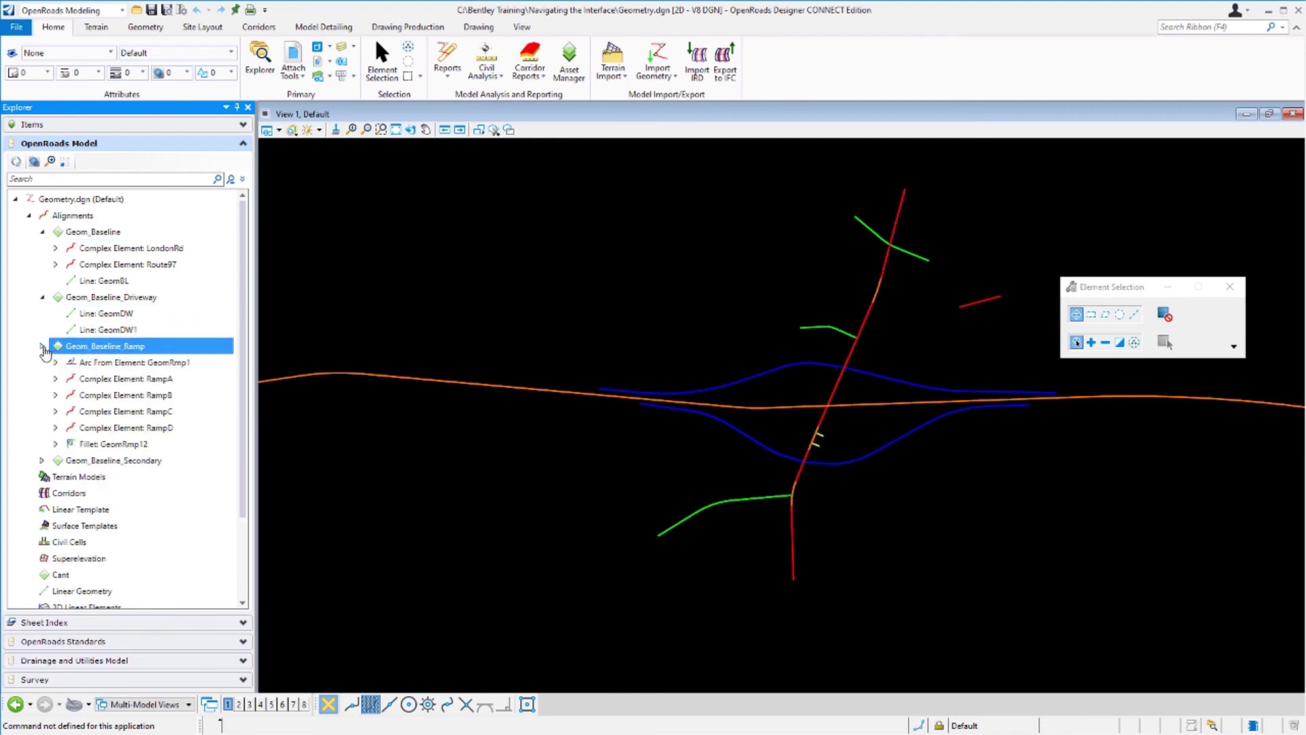
Step: Expand Geom_Baseline_Secondary and highlight ChurchRd, ForestCt, NewRd and RampA–RampD in the view
left_click(43, 461)
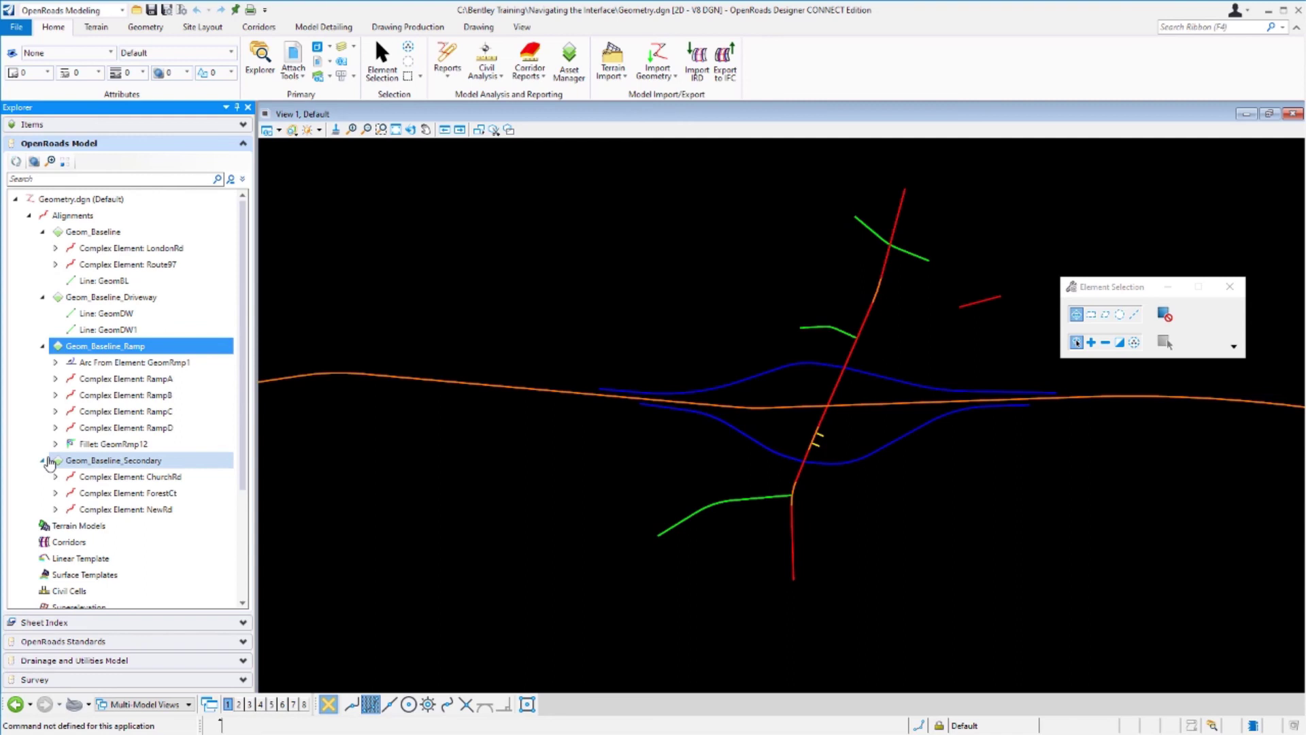
left_click(88, 477)
left_click(90, 493)
left_click(92, 510)
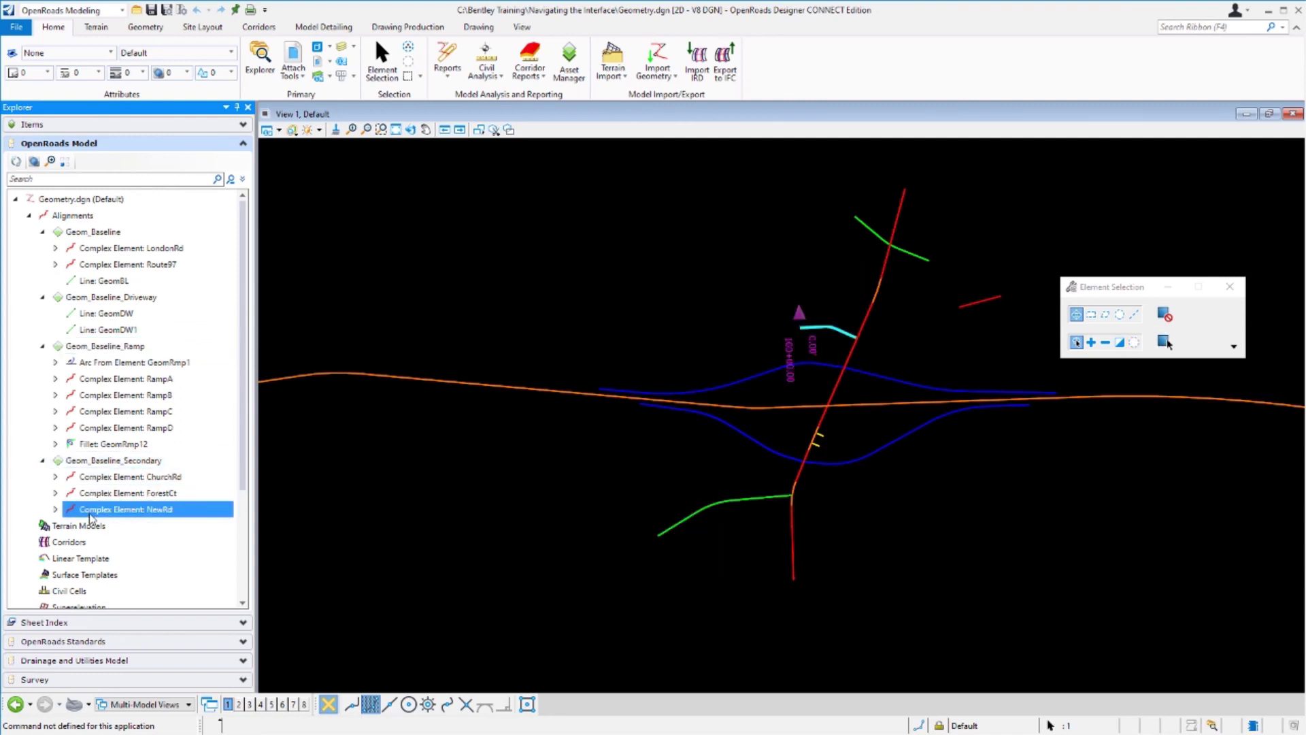
left_click(97, 379)
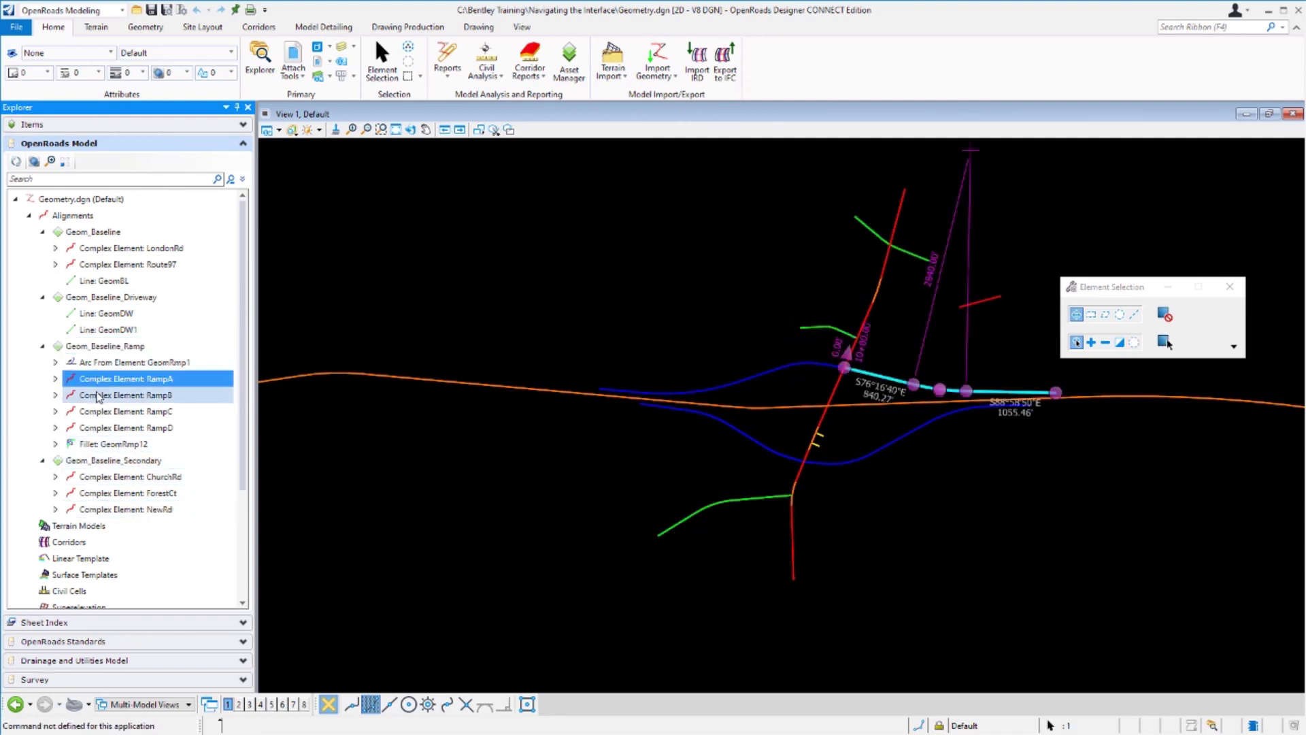
left_click(97, 396)
left_click(98, 412)
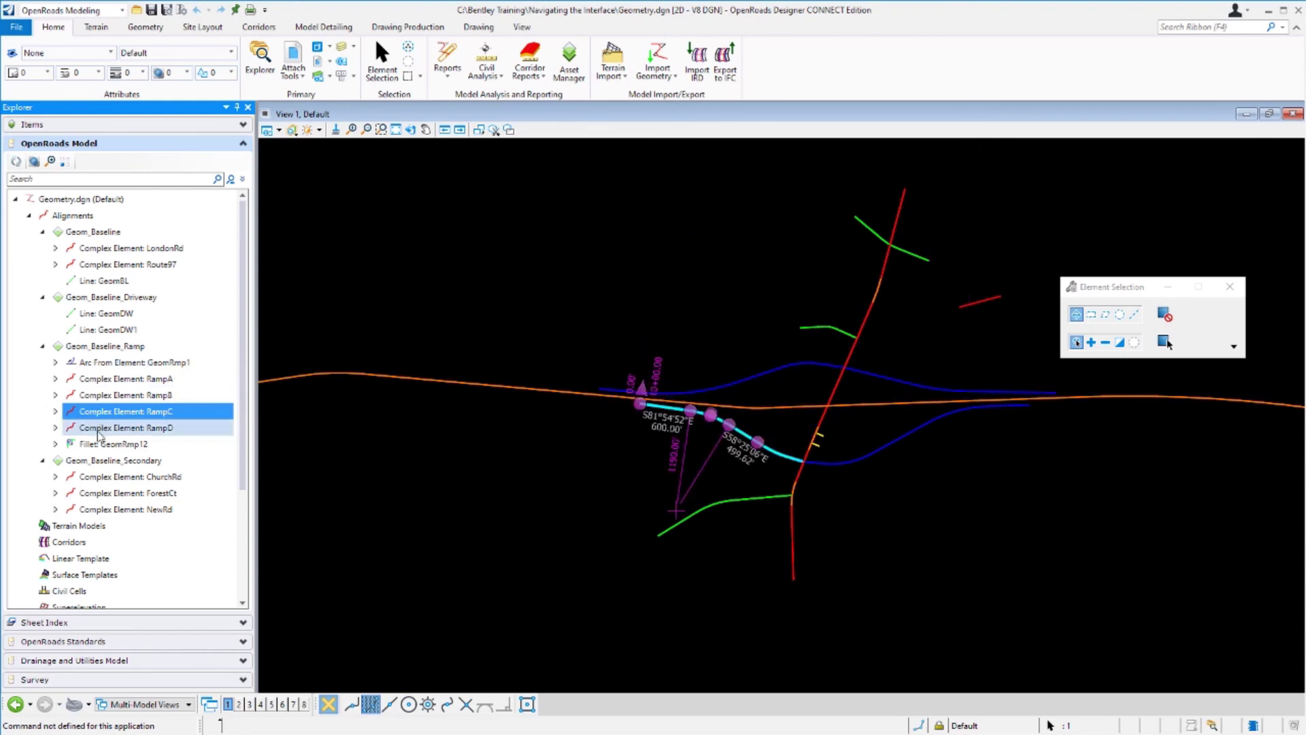
left_click(100, 429)
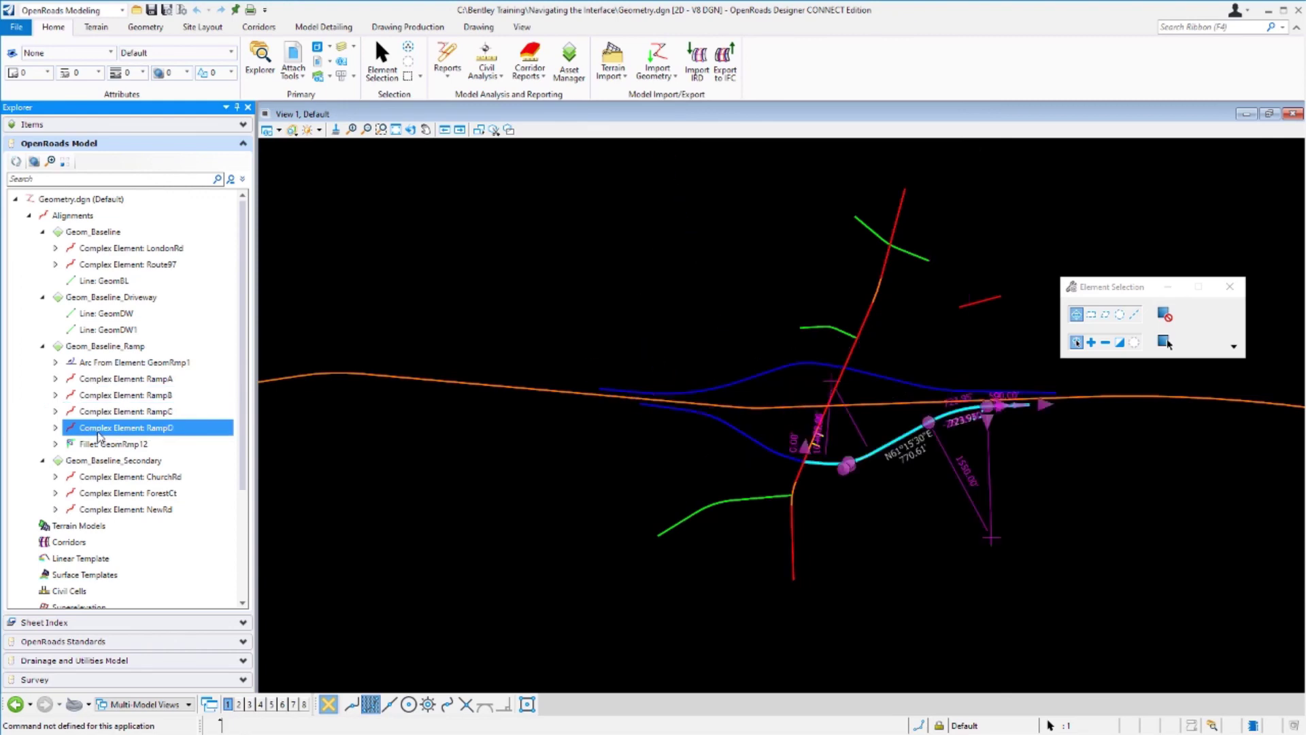
Step: Zoom the view to the RampD complex element using Zoom to from its Explorer context menu
right_click(100, 436)
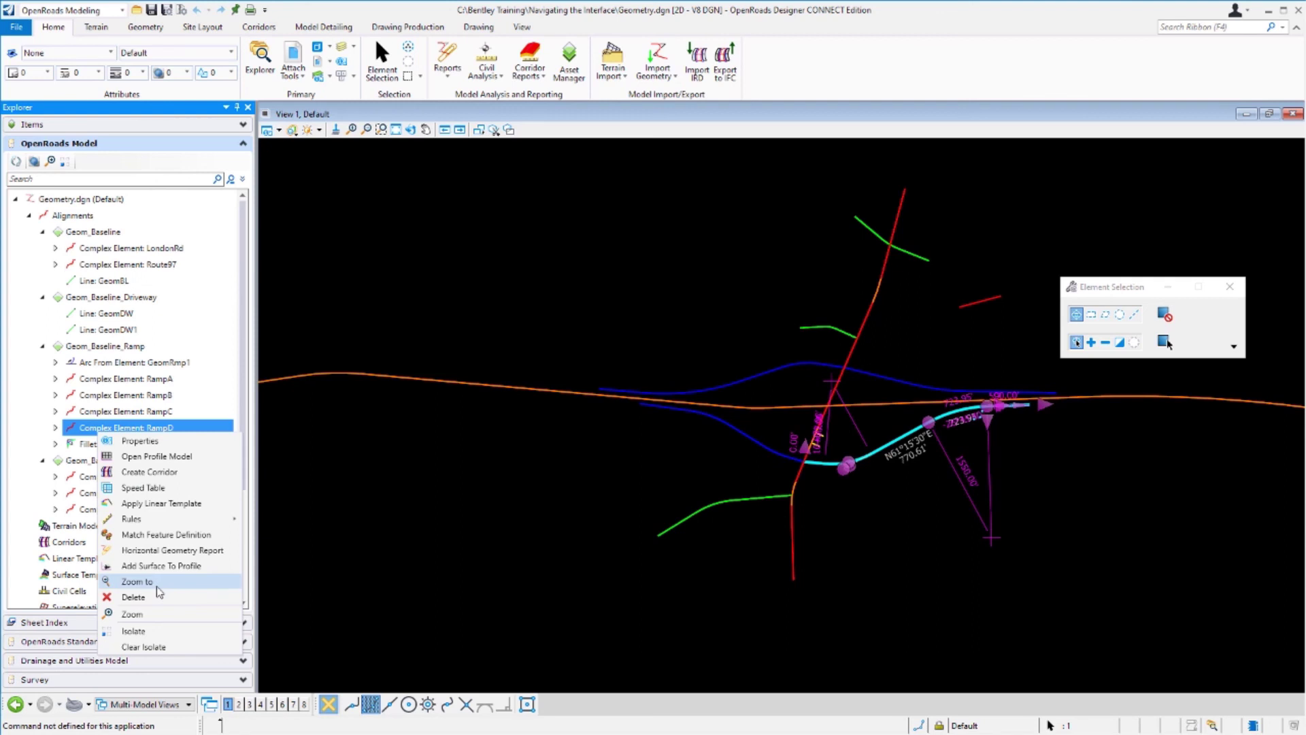
left_click(137, 581)
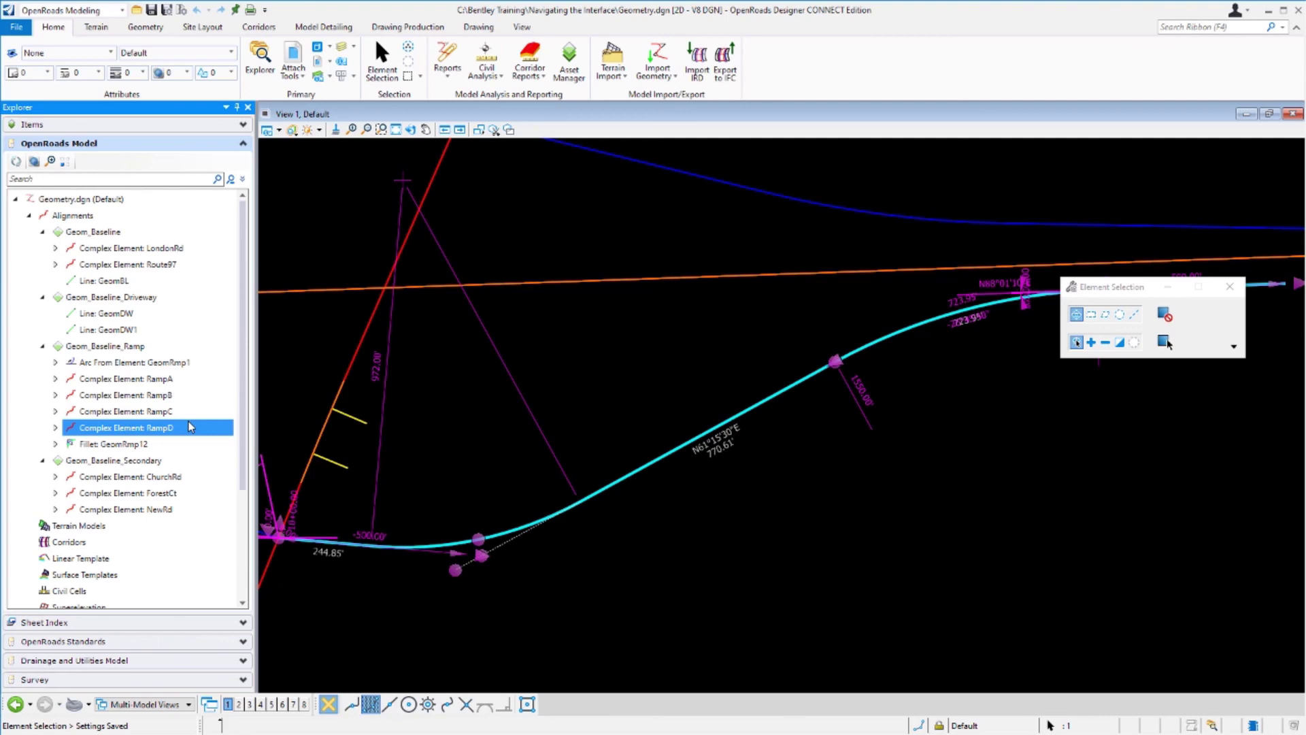
scroll(170, 415, "down", 3)
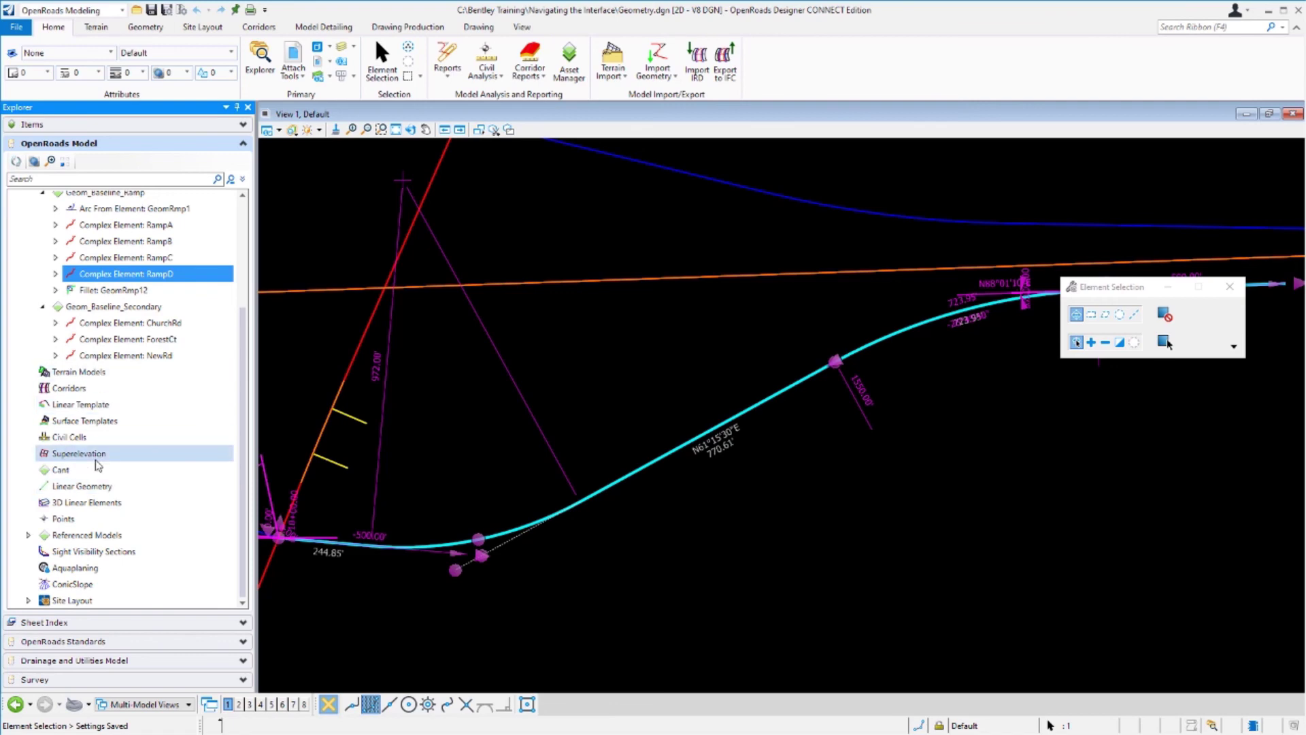
scroll(98, 465, "up", 3)
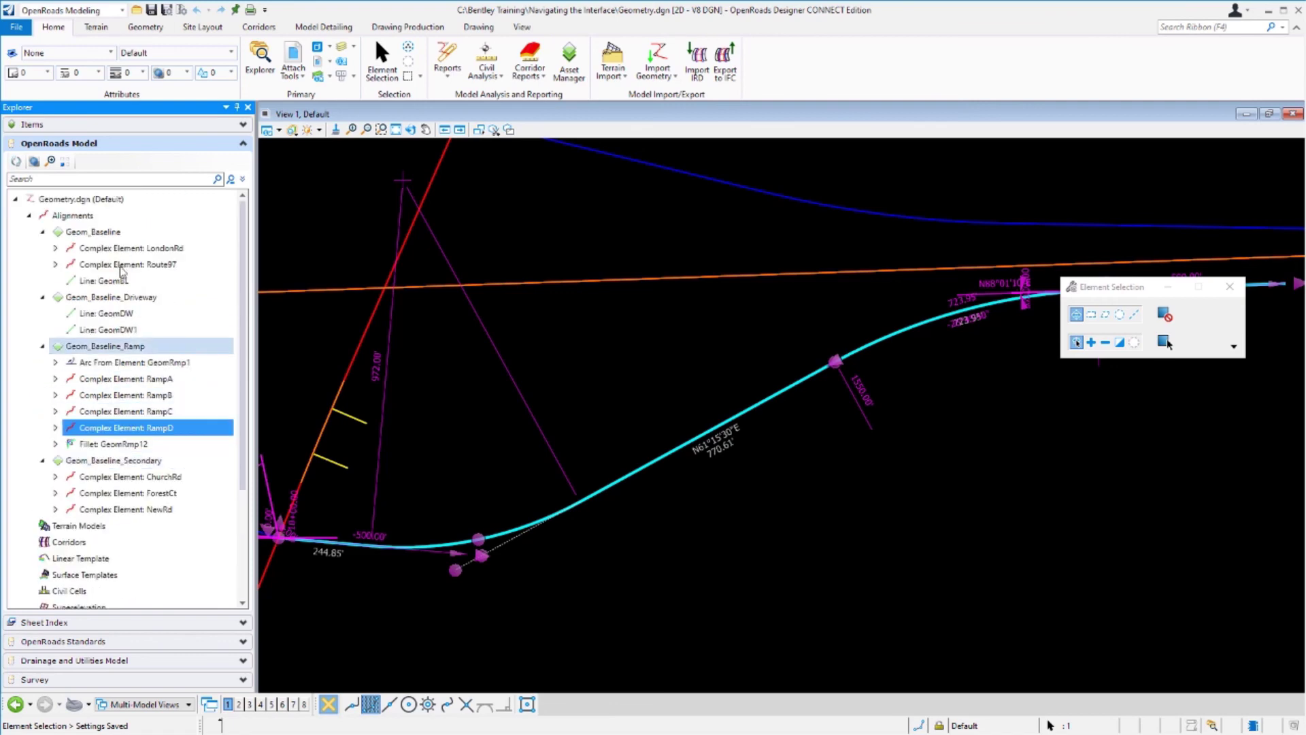